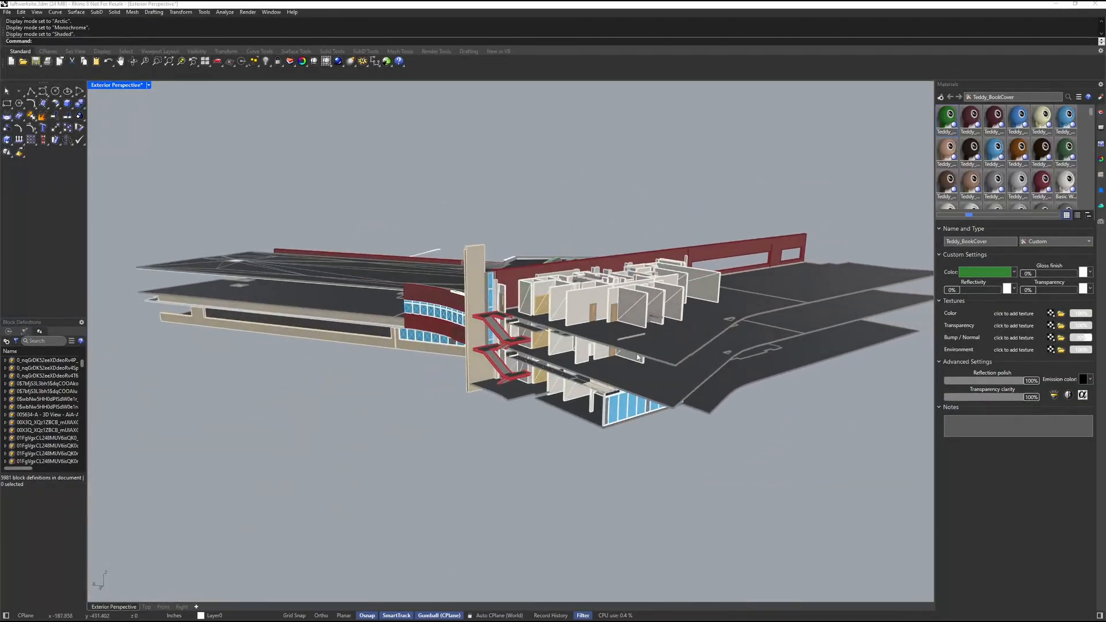
# Step: Inspect the building model from several sides and browse the document's materials and the available new material types
pyautogui.scroll(8, 622, 368)
pyautogui.moveTo(398, 357); pyautogui.dragTo(616, 363, button='right')
pyautogui.scroll(-8, 599, 348)
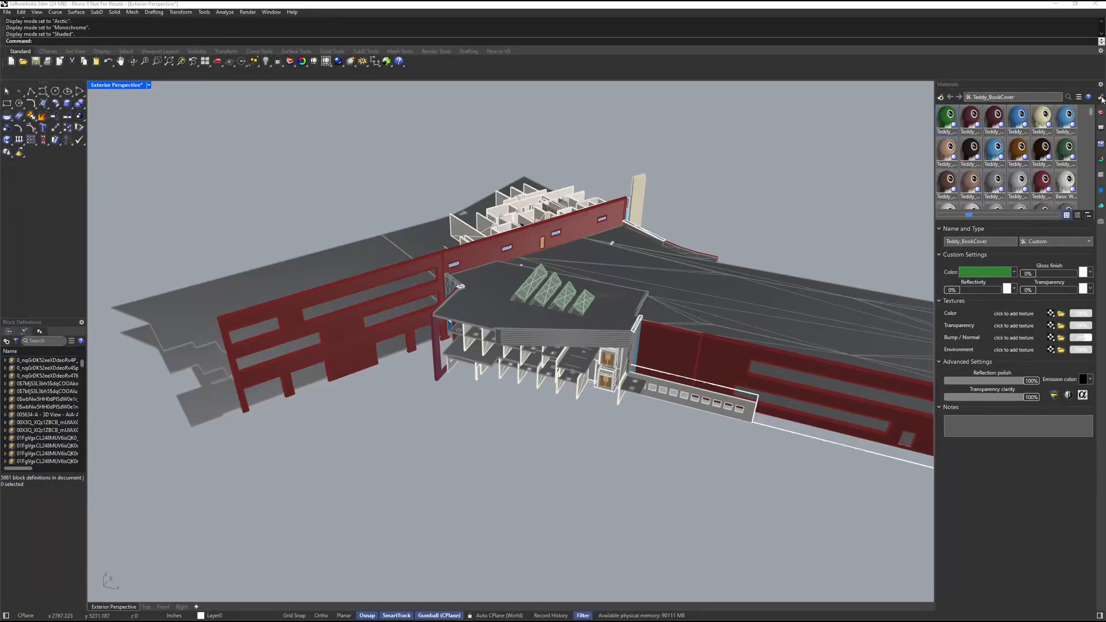
pyautogui.scroll(-5, 999, 182)
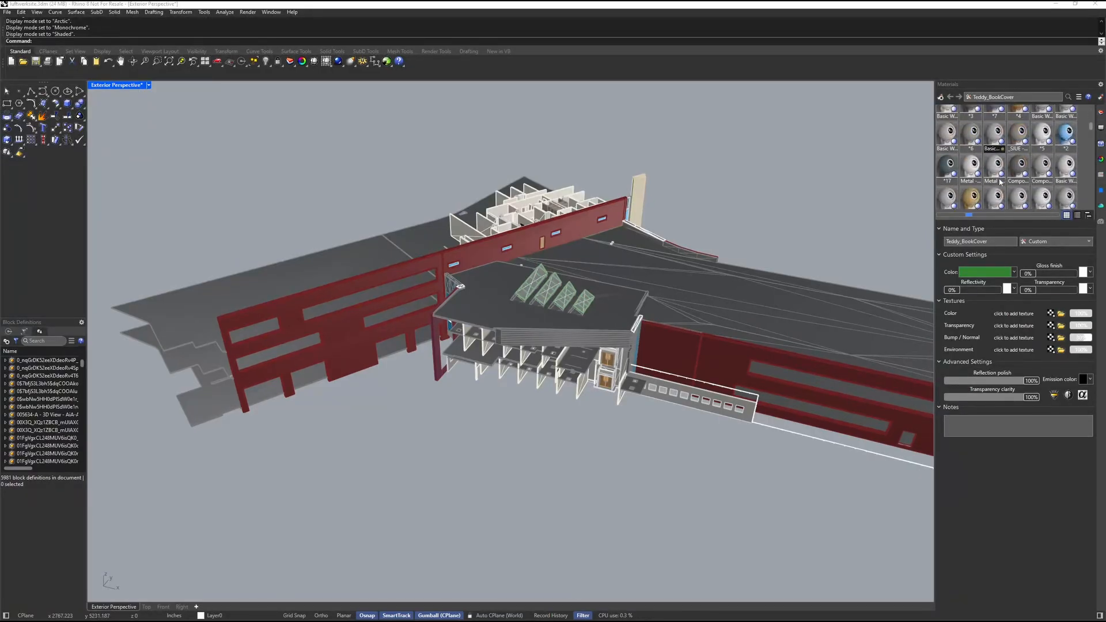
pyautogui.scroll(-10, 1000, 181)
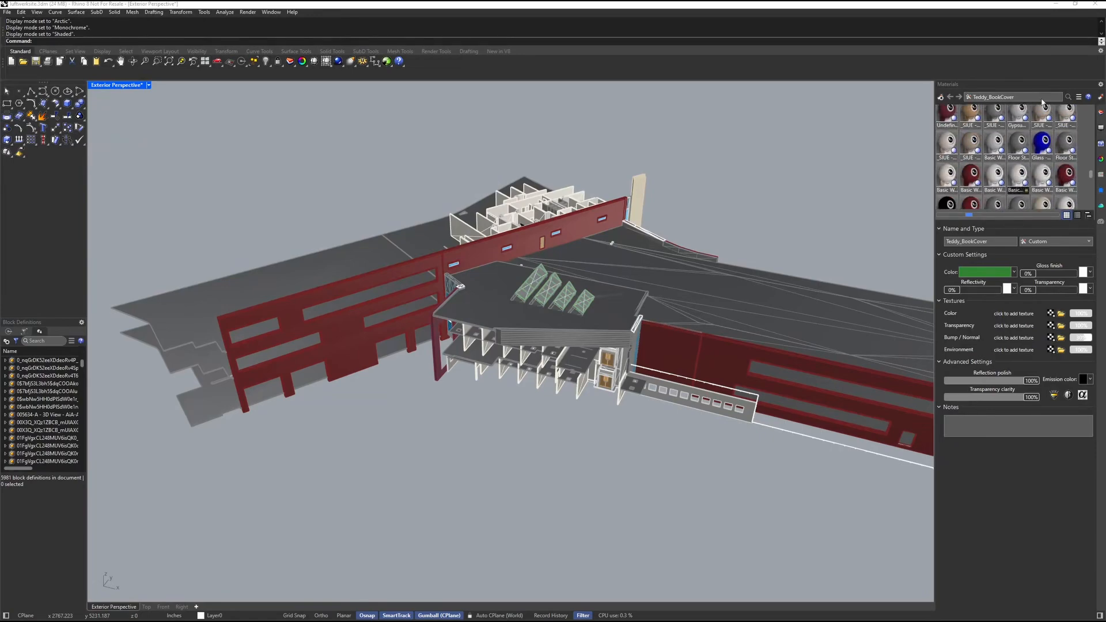
pyautogui.click(940, 97)
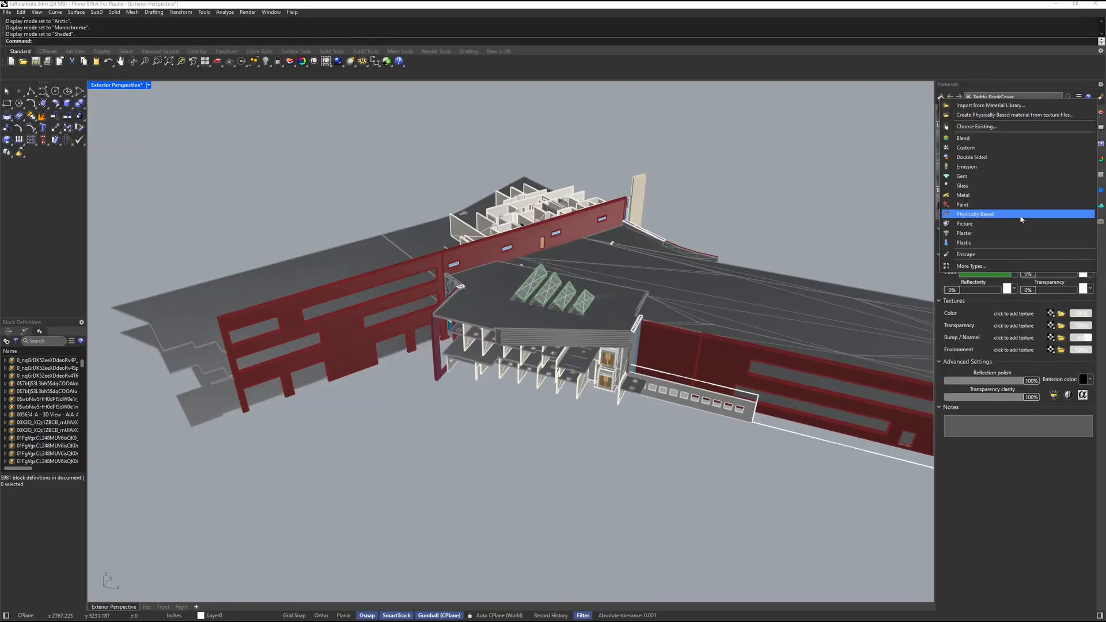
# Step: Set the Exterior Perspective viewport to the Rendered display mode and view the building up close
pyautogui.click(130, 88)
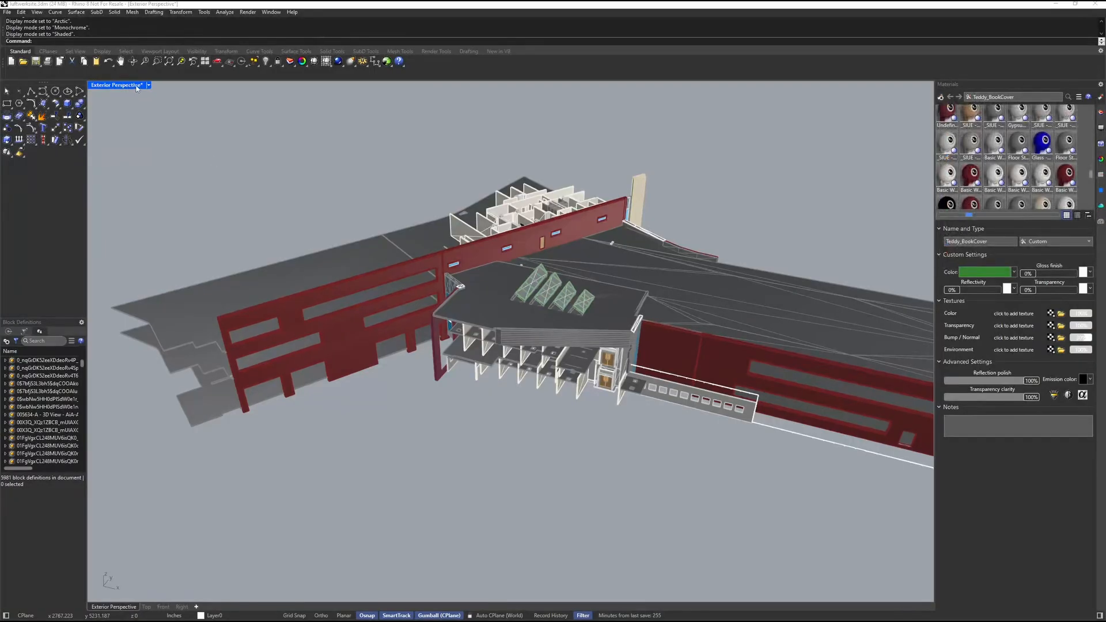
pyautogui.click(137, 88)
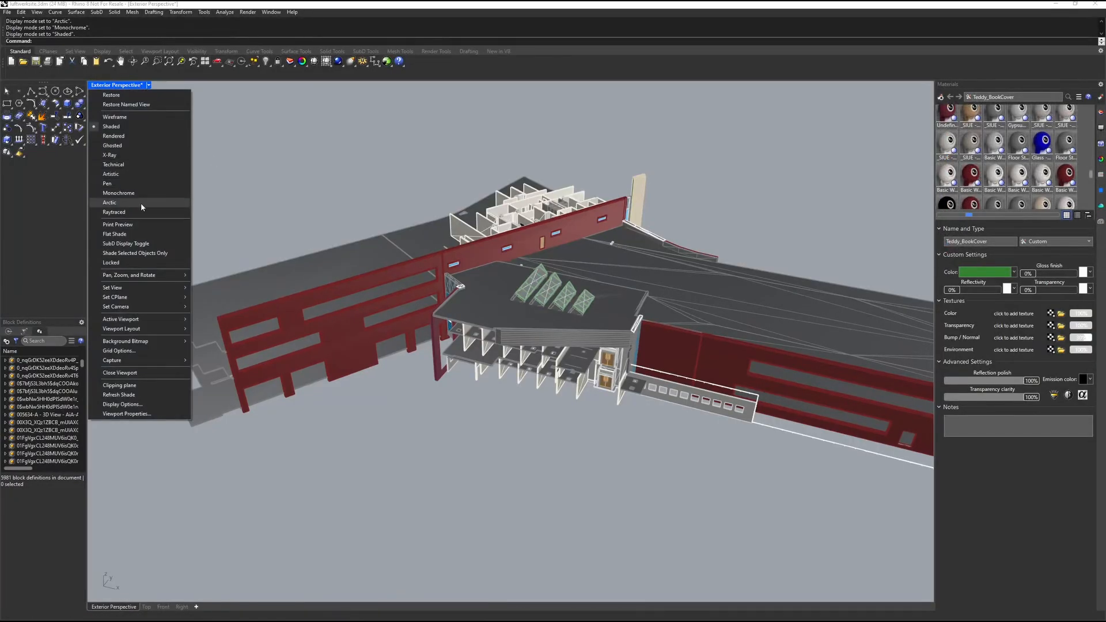
pyautogui.click(143, 136)
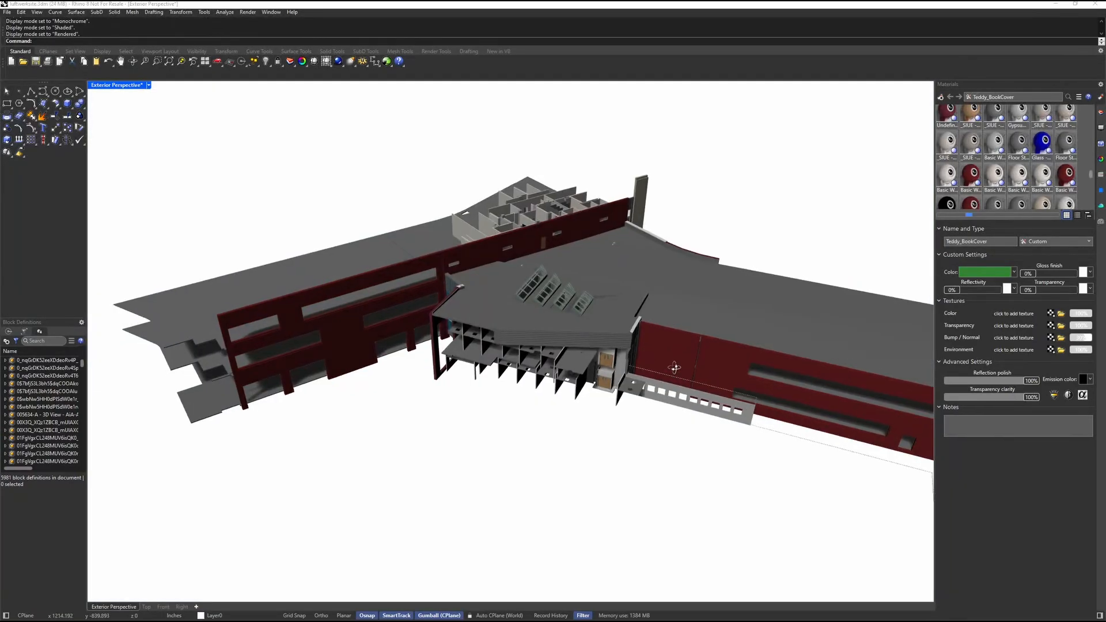
pyautogui.moveTo(674, 367); pyautogui.dragTo(536, 318, button='right')
pyautogui.scroll(5, 540, 298)
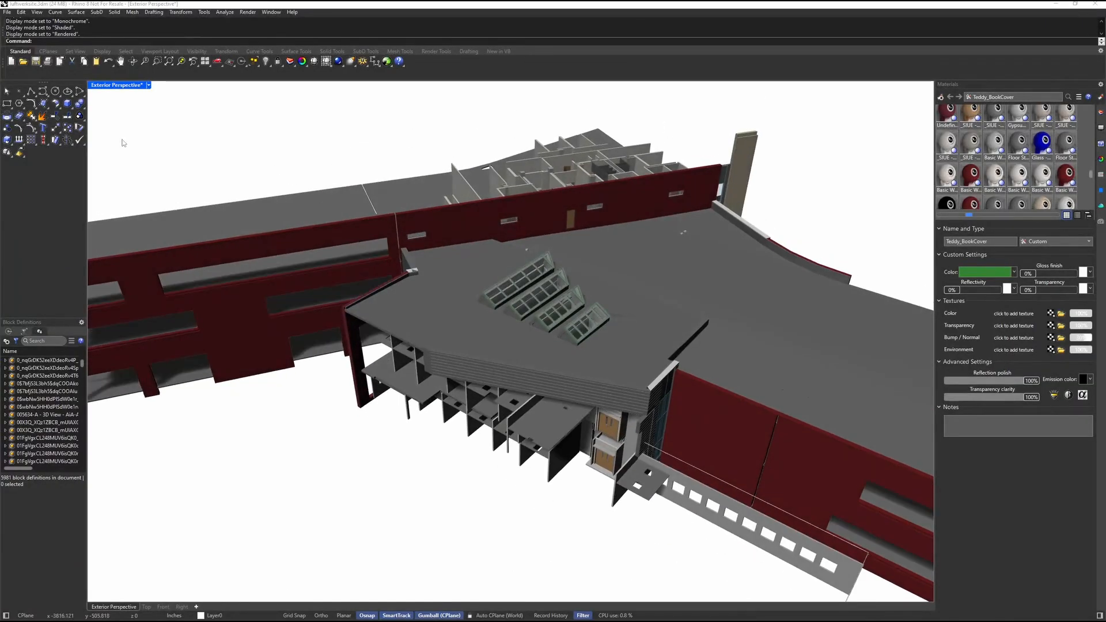
# Step: Start an Export with Origin of all objects in the model, using the world origin as the base point
pyautogui.click(9, 11)
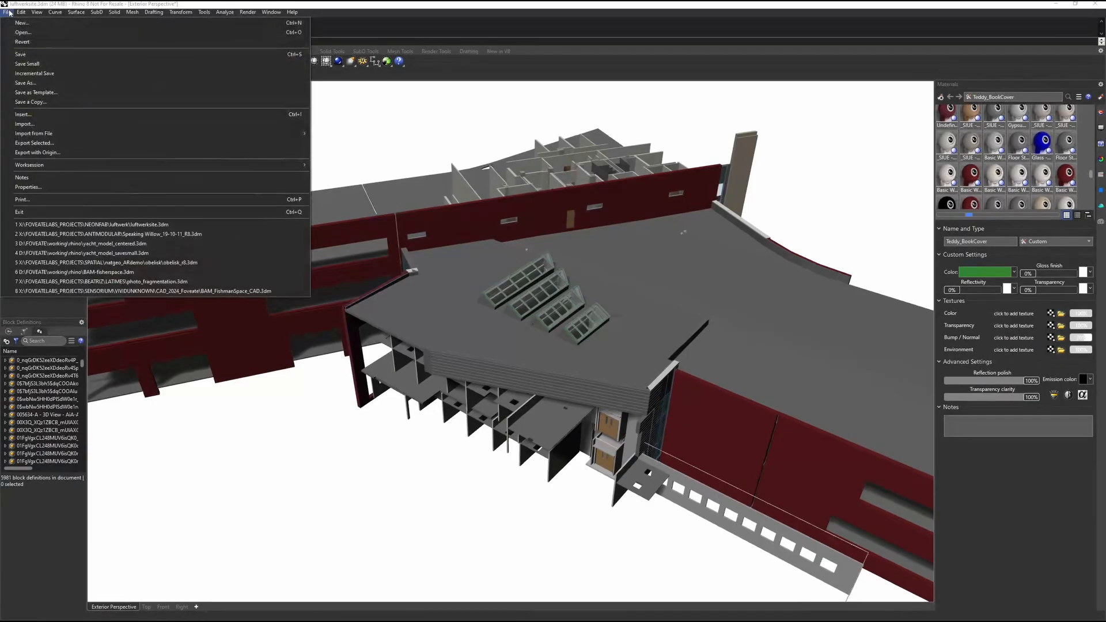
pyautogui.click(78, 153)
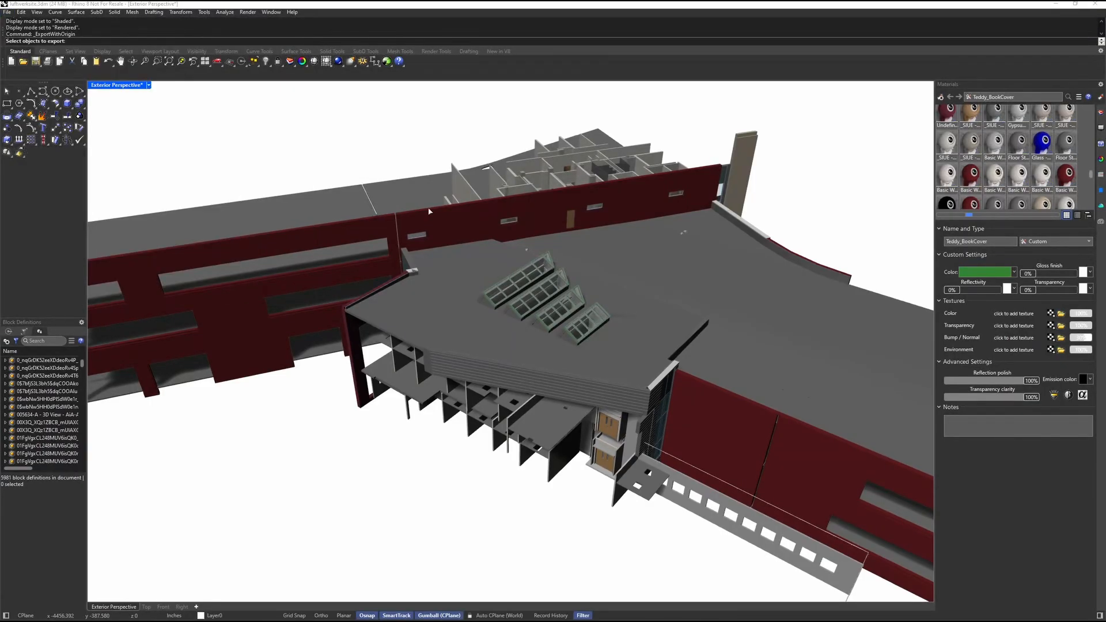
pyautogui.scroll(-3, 446, 232)
pyautogui.hotkey('ctrl', 'a')
pyautogui.press('Return')
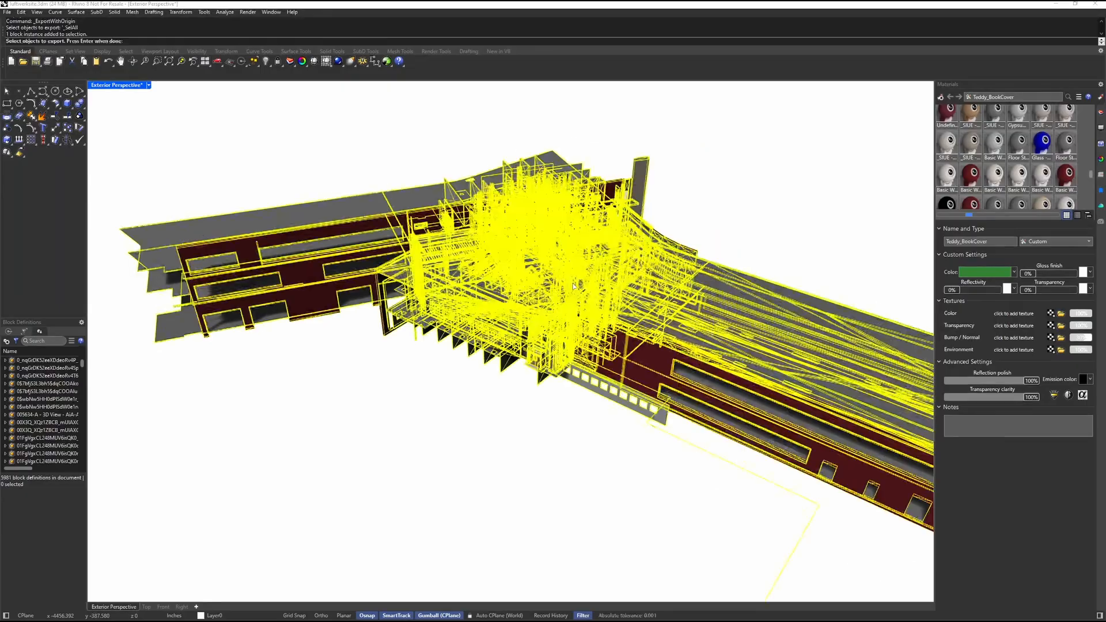
pyautogui.press('Return')
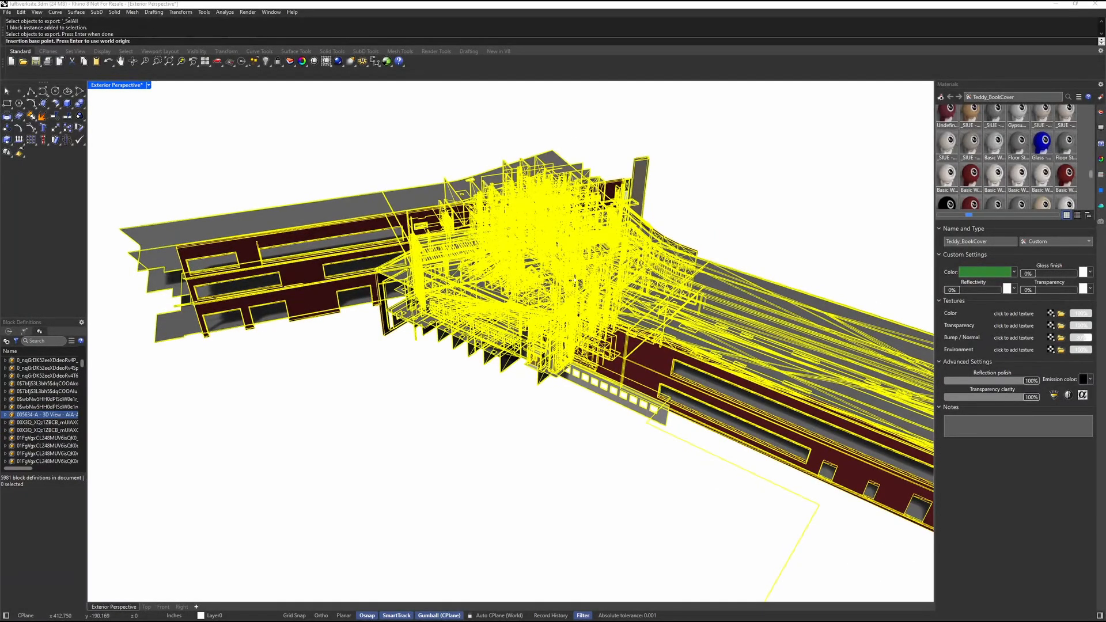
pyautogui.press('Return')
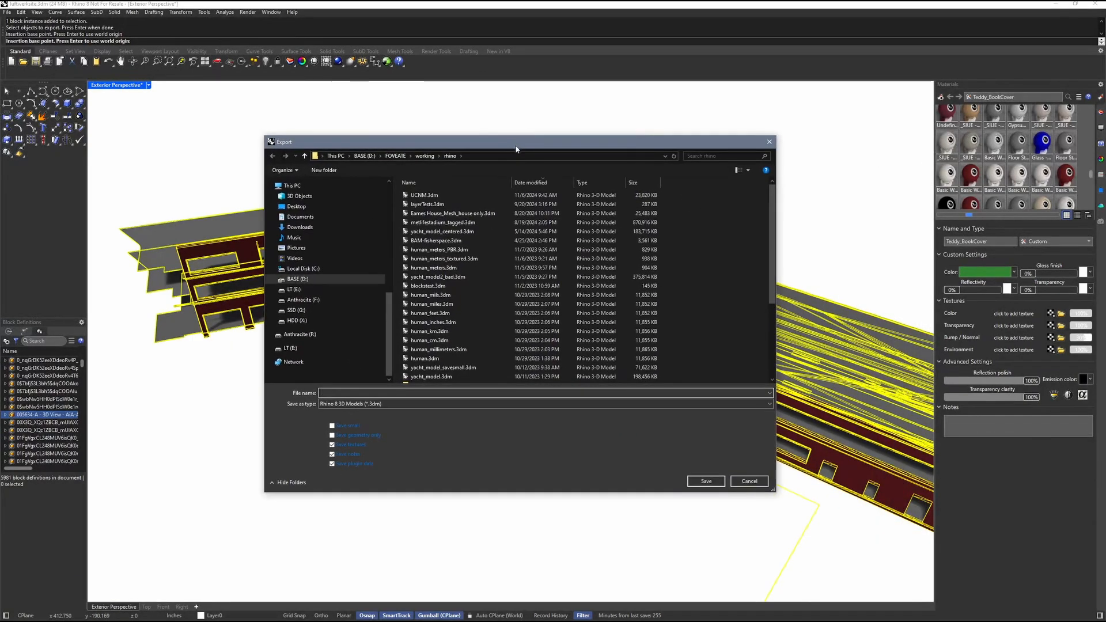
# Step: Choose glTF binary file (*.glb) as the export format and name the file UCNM1.glb
pyautogui.click(397, 404)
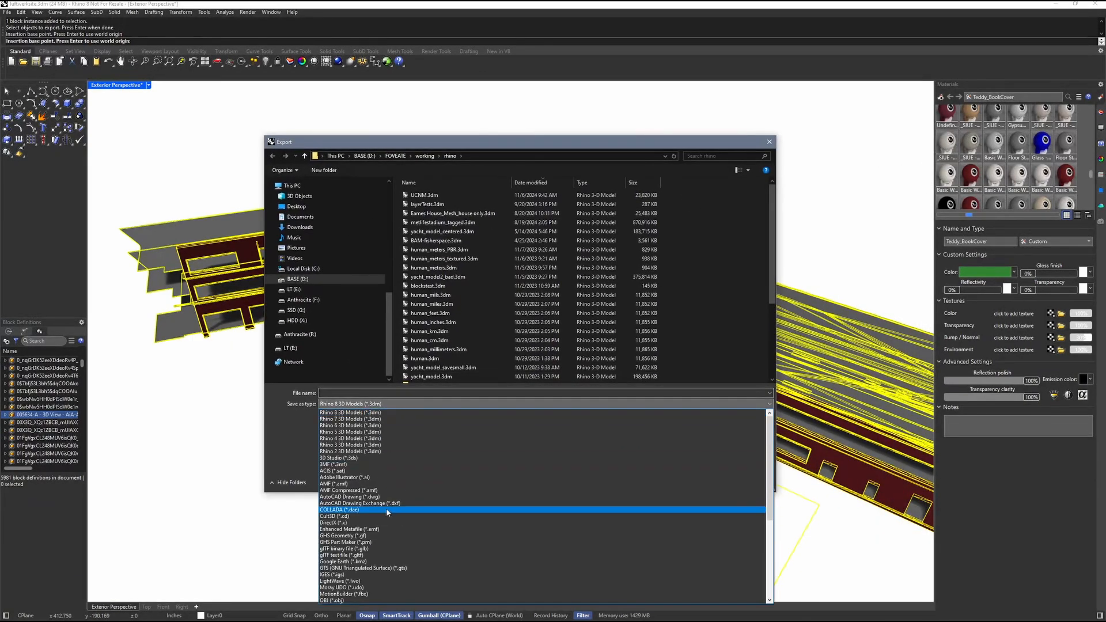
pyautogui.click(378, 548)
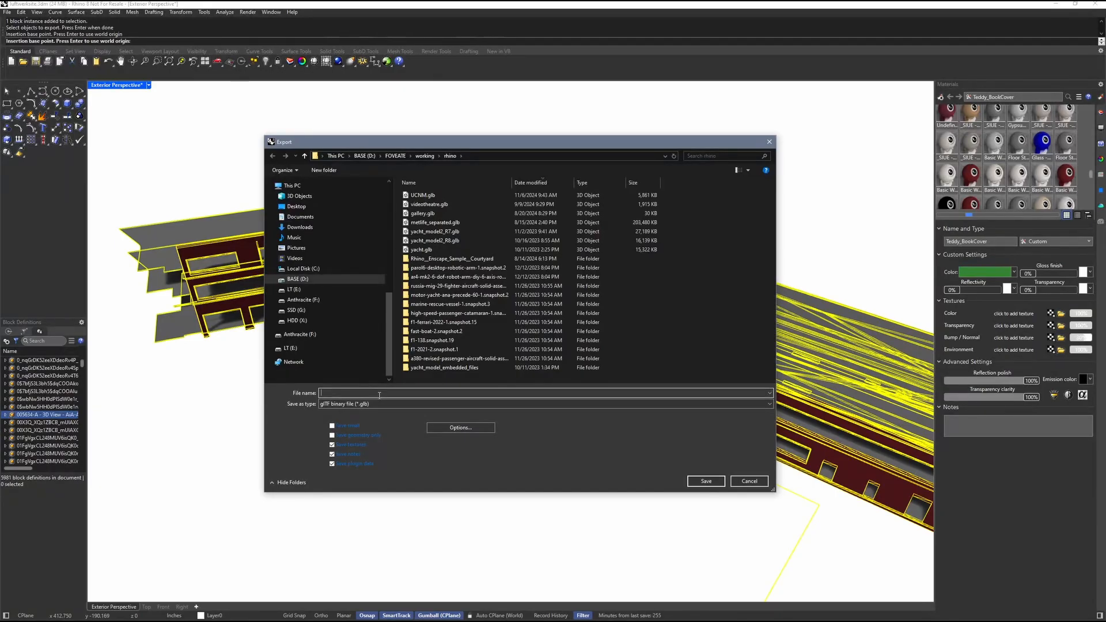
pyautogui.click(435, 196)
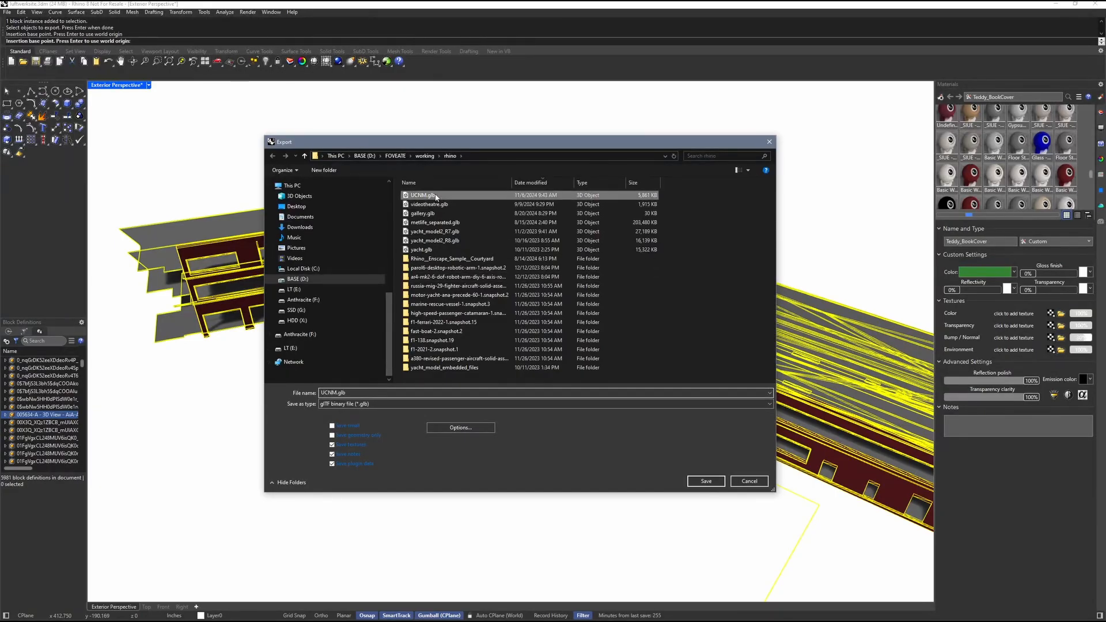
pyautogui.doubleClick(334, 392)
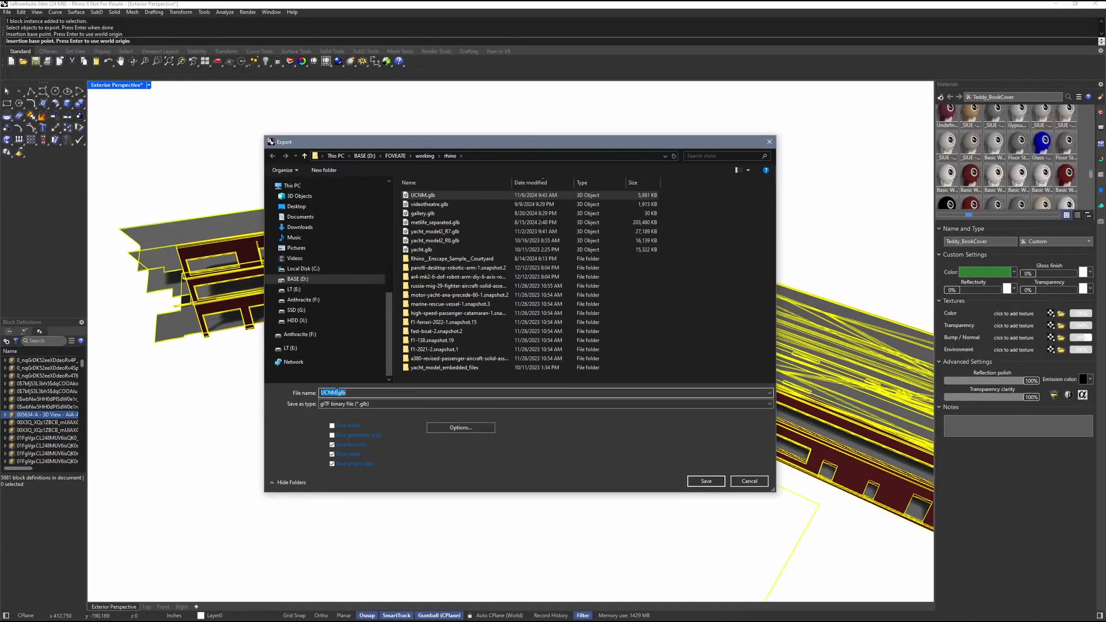
pyautogui.click(336, 393)
pyautogui.write('1')
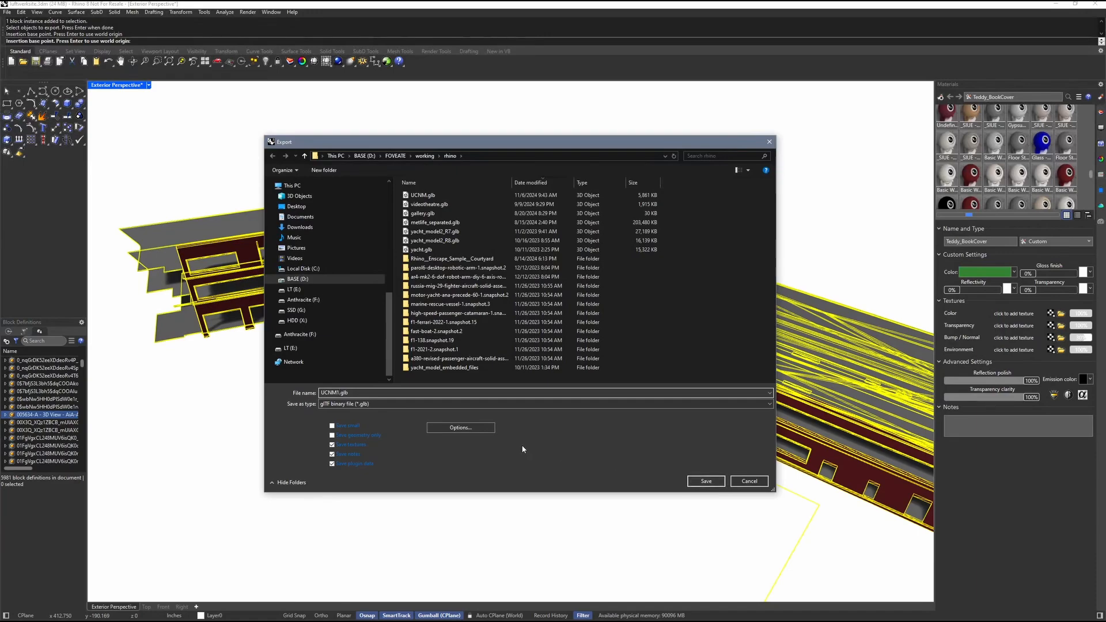
# Step: Review the formatting, mesh and Draco compression settings in the glTF export options and accept them
pyautogui.click(461, 427)
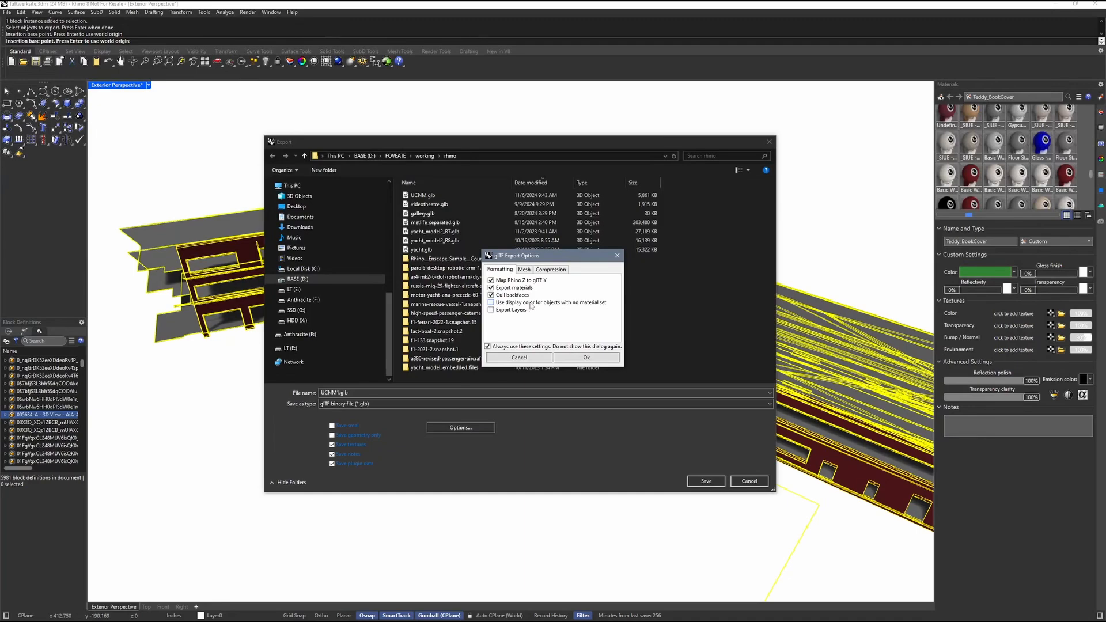
pyautogui.click(524, 269)
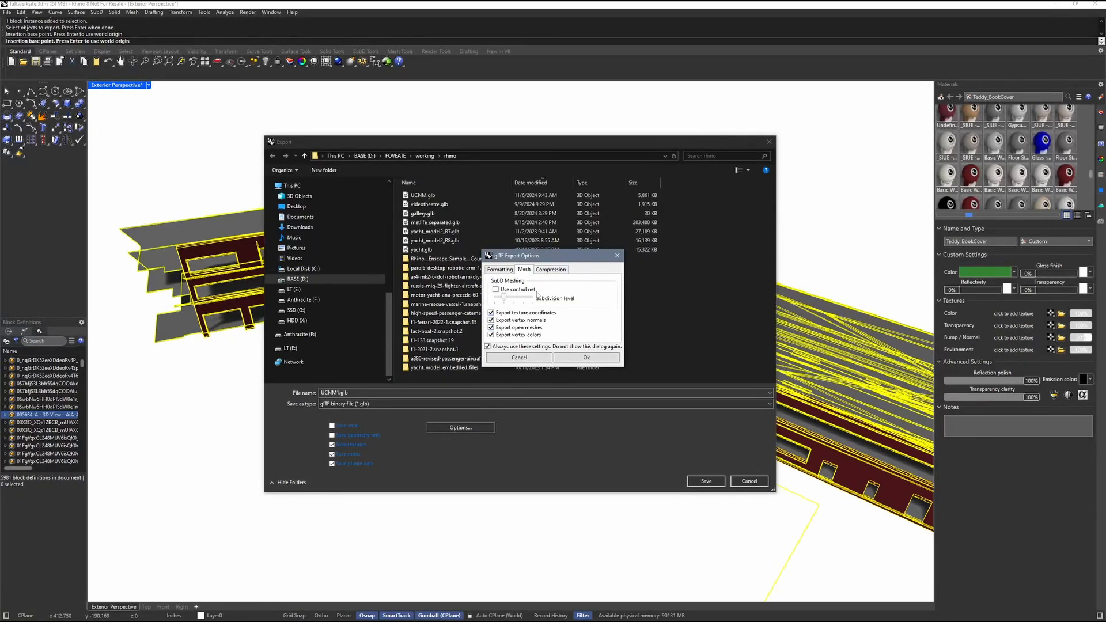
pyautogui.click(552, 269)
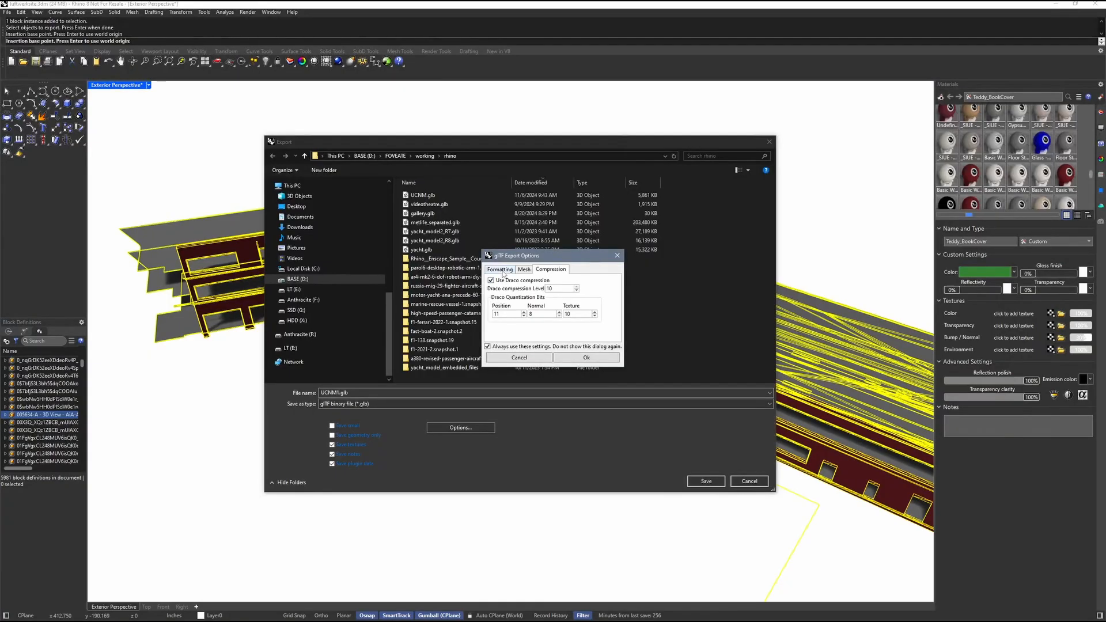
pyautogui.click(500, 269)
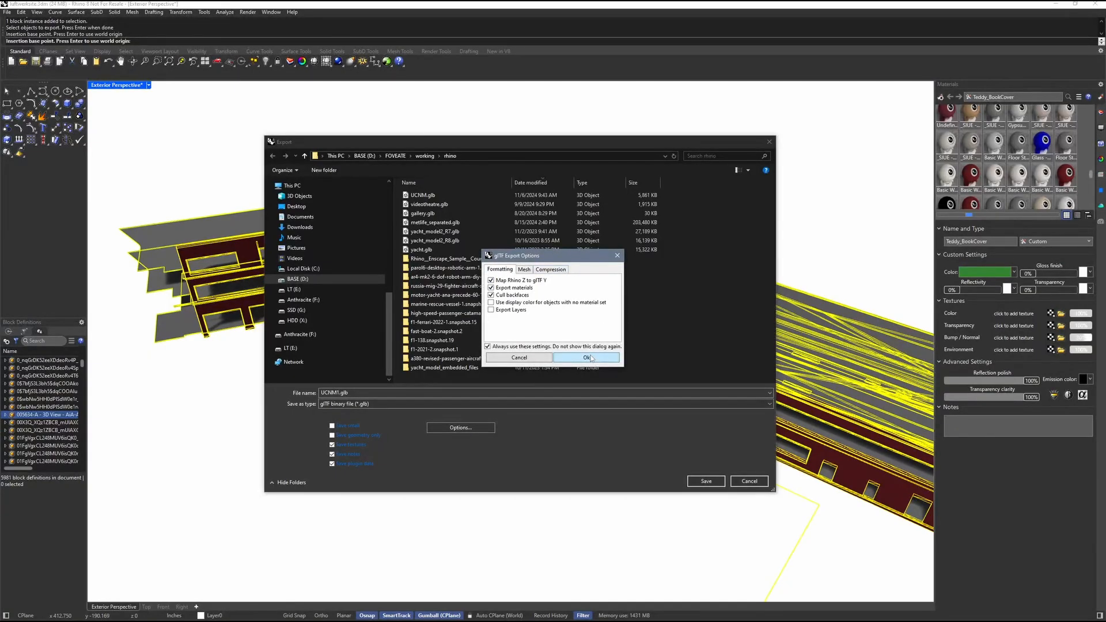
pyautogui.click(566, 270)
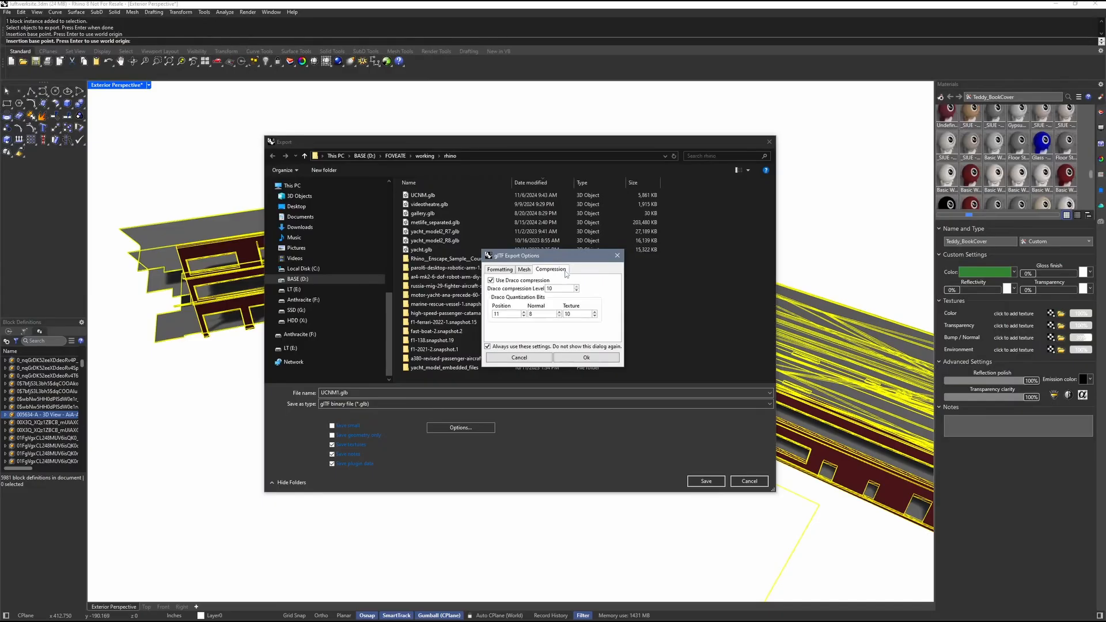
pyautogui.click(587, 357)
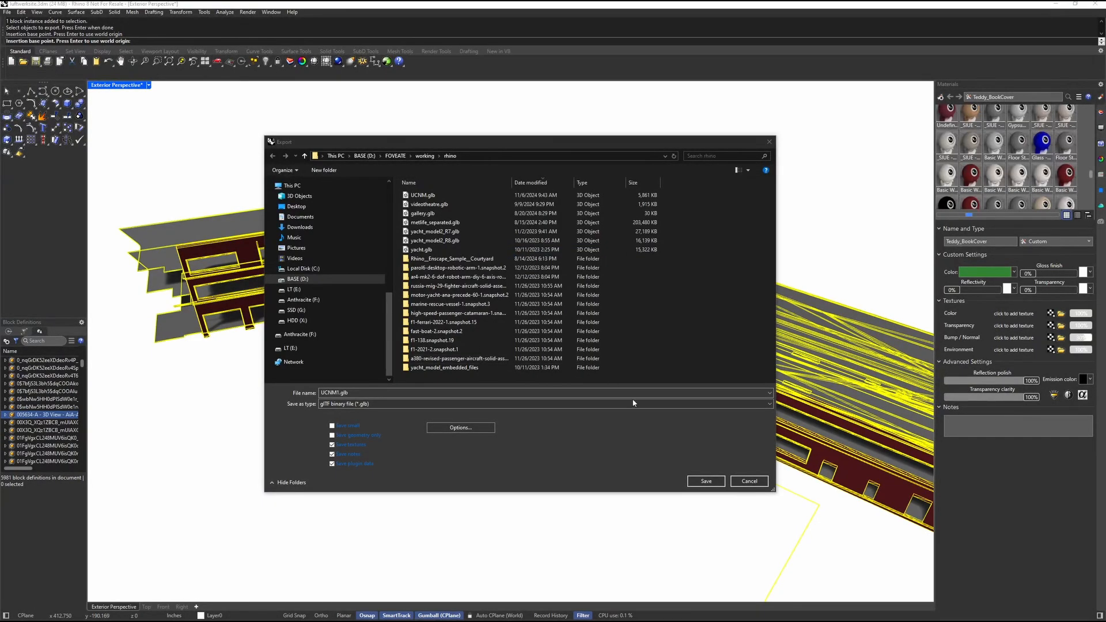
# Step: Save the building export as UCNM1.glb and deselect the model
pyautogui.click(704, 480)
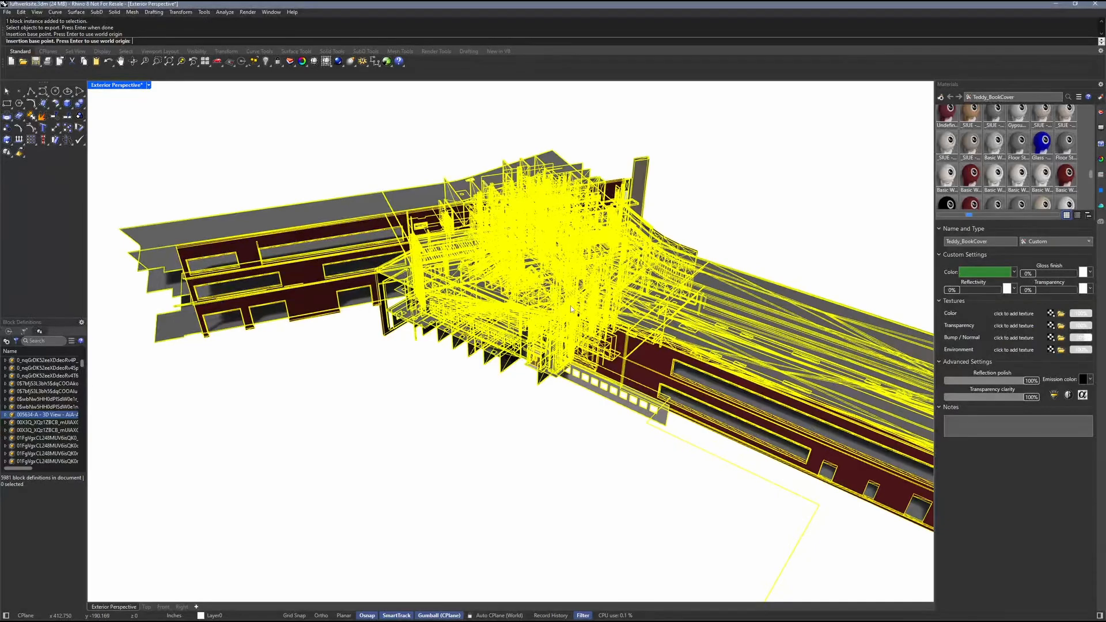
pyautogui.press('Return')
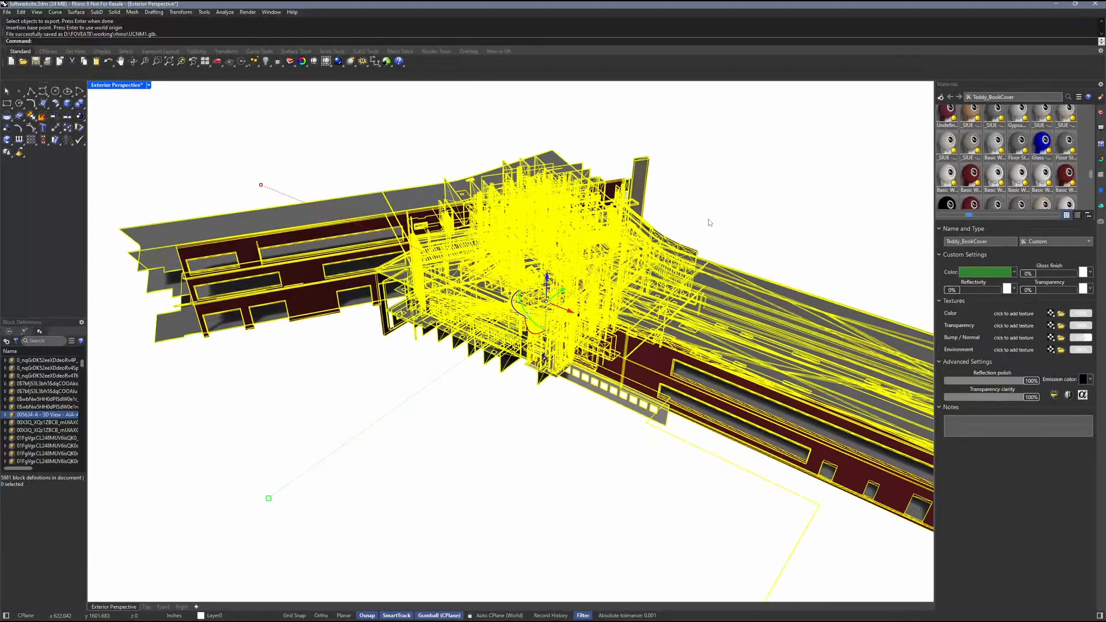
pyautogui.press('Escape')
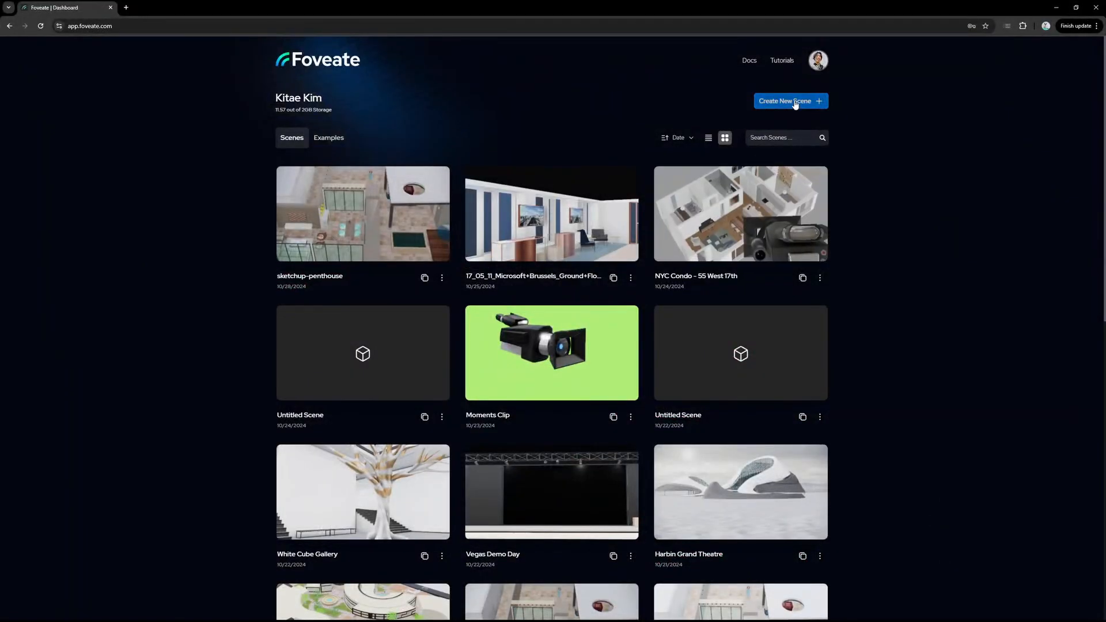
# Step: Create a new scene in Foveate and import UCNM1.glb from the rhino working folder
pyautogui.click(794, 102)
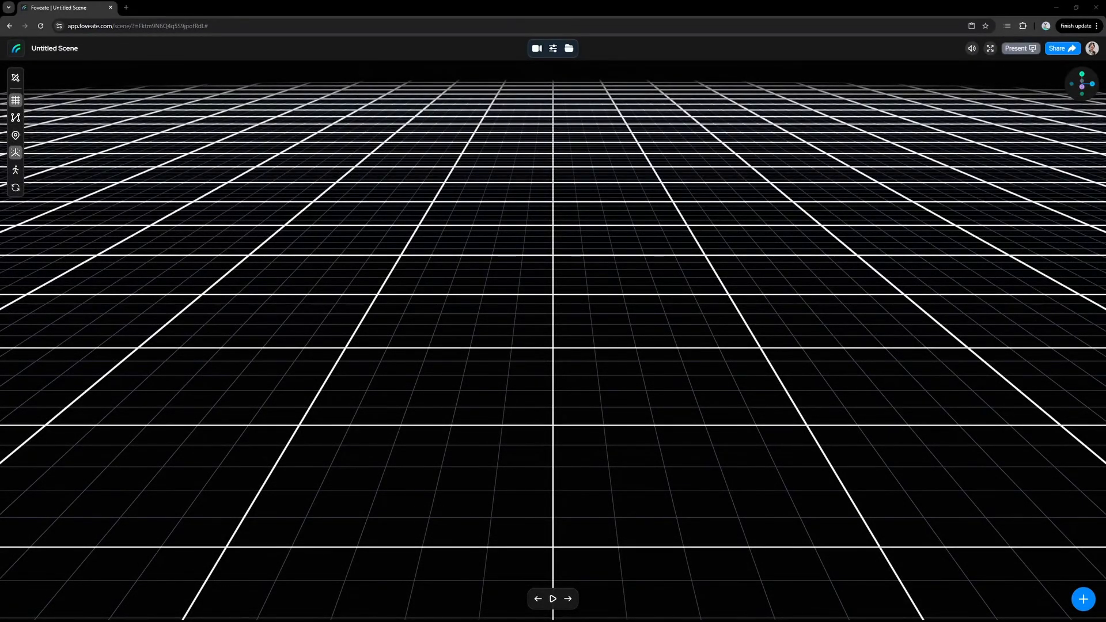
pyautogui.moveTo(236, 171); pyautogui.dragTo(172, 199)
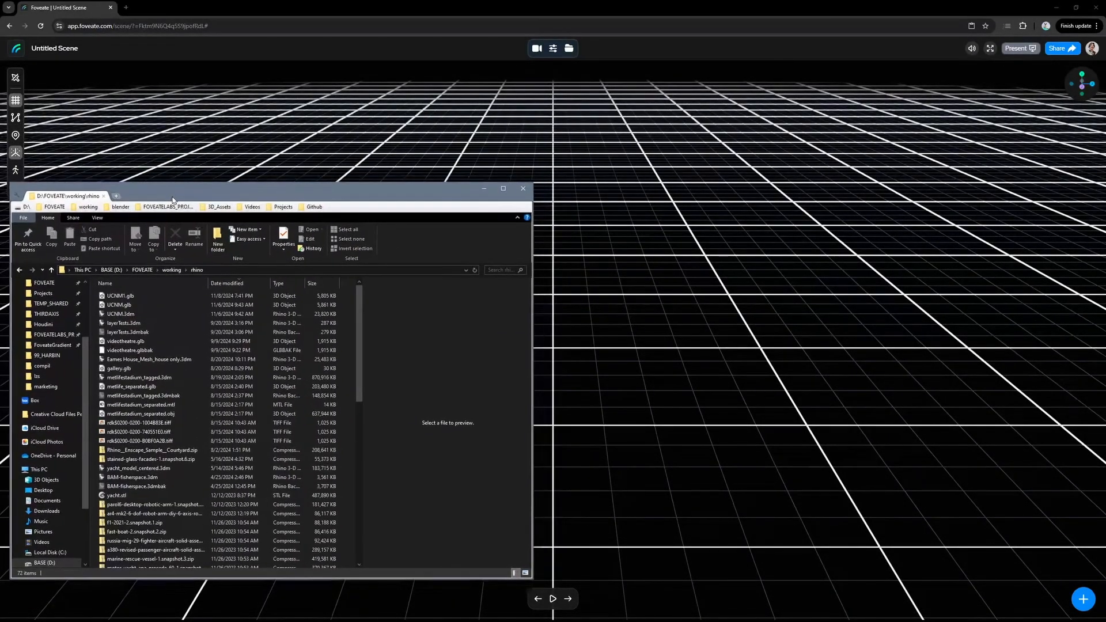
pyautogui.click(129, 296)
pyautogui.moveTo(129, 296); pyautogui.dragTo(606, 240)
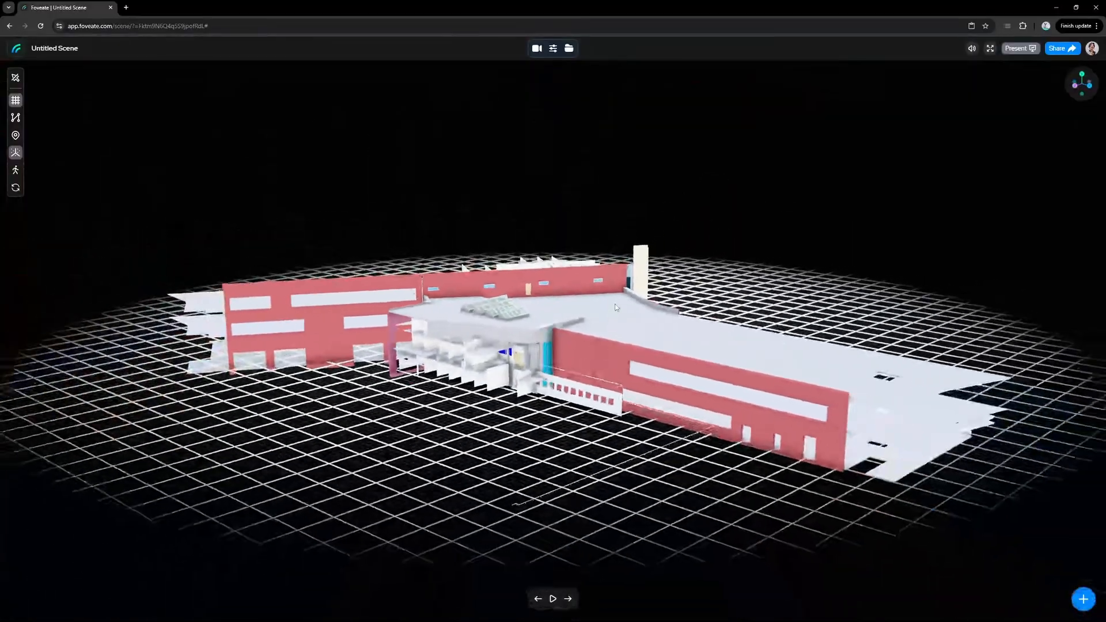
# Step: Hide the grid and set the environment background type to Image Sphere with the Airfield Day preset
pyautogui.click(15, 101)
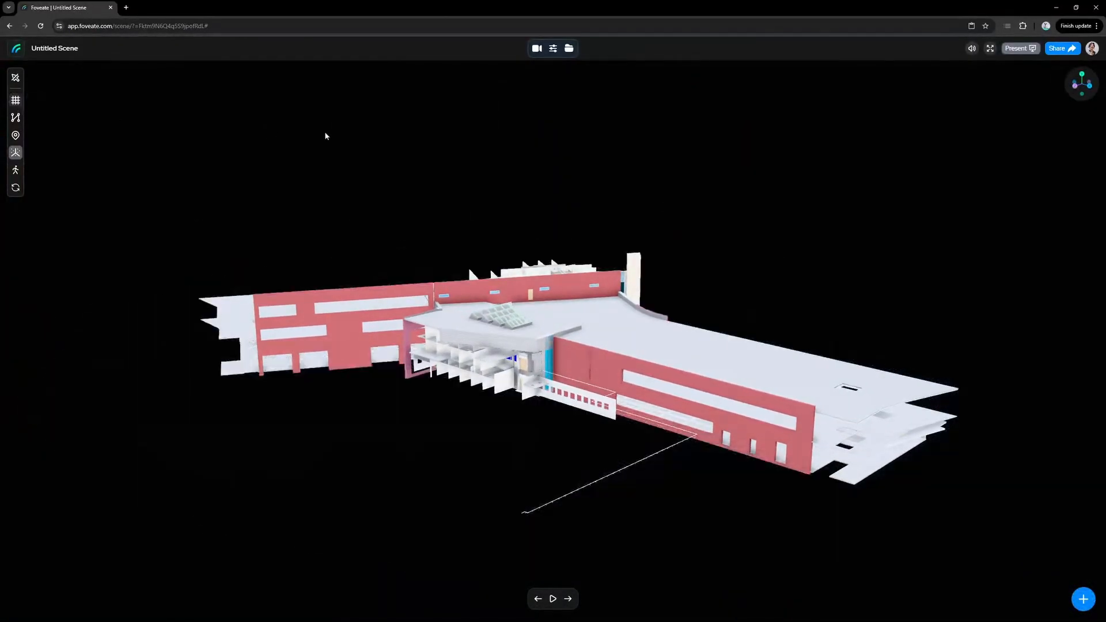
pyautogui.click(554, 49)
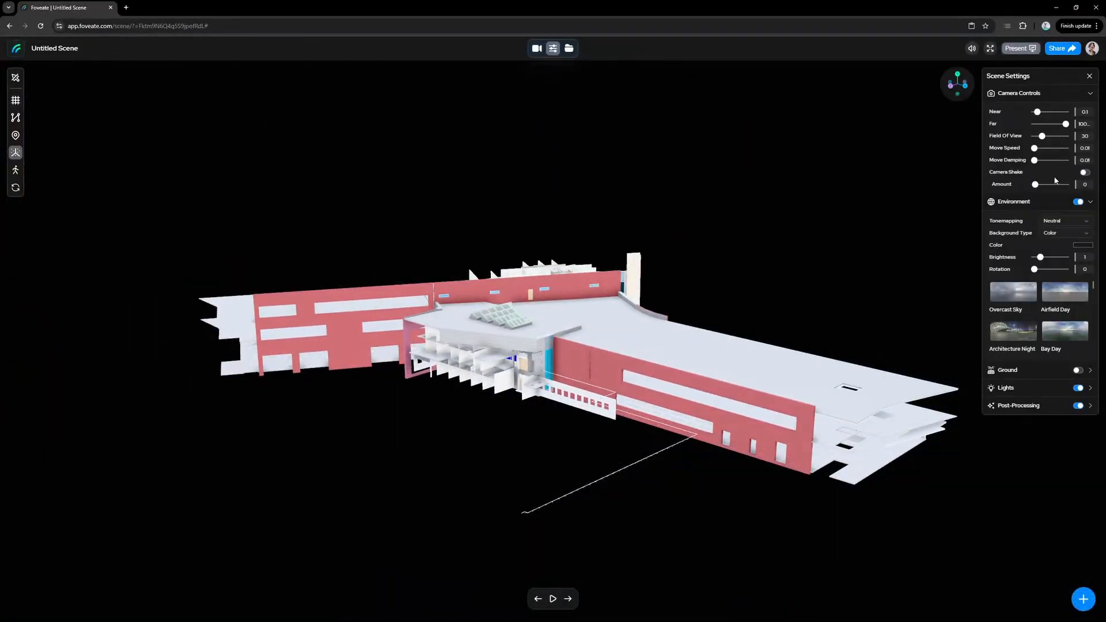
pyautogui.click(1084, 235)
pyautogui.click(1062, 253)
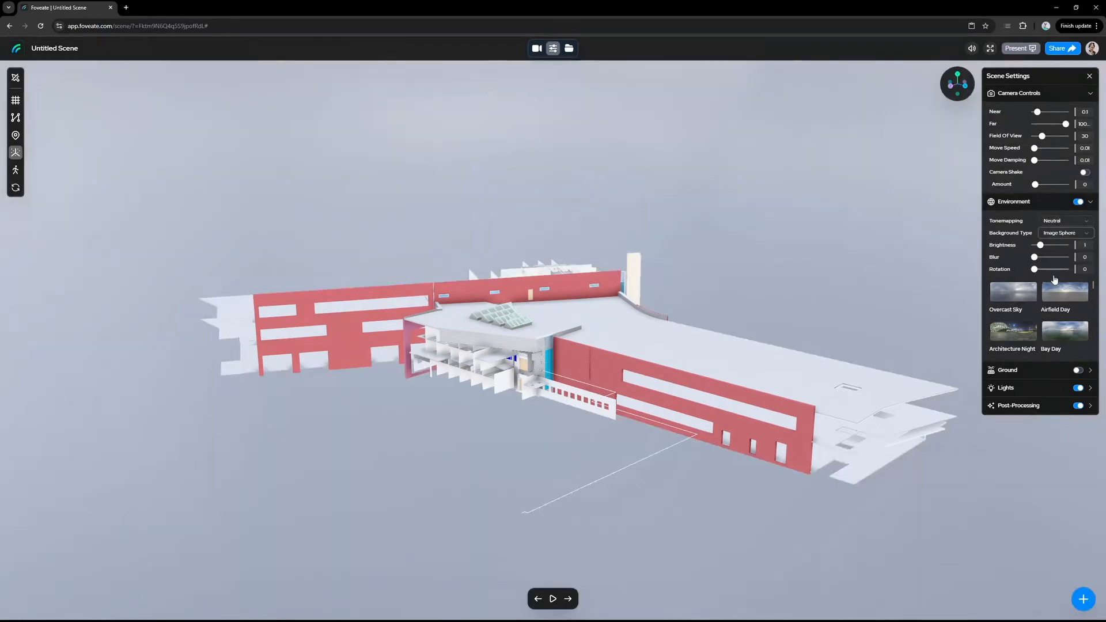
pyautogui.click(1079, 301)
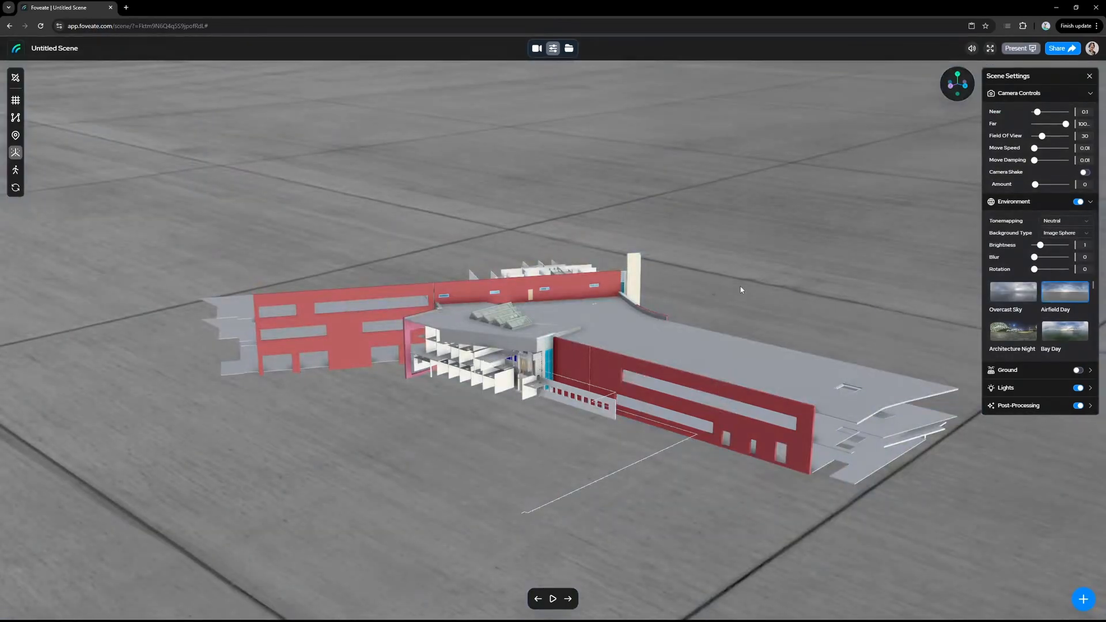
pyautogui.moveTo(741, 290); pyautogui.dragTo(758, 313)
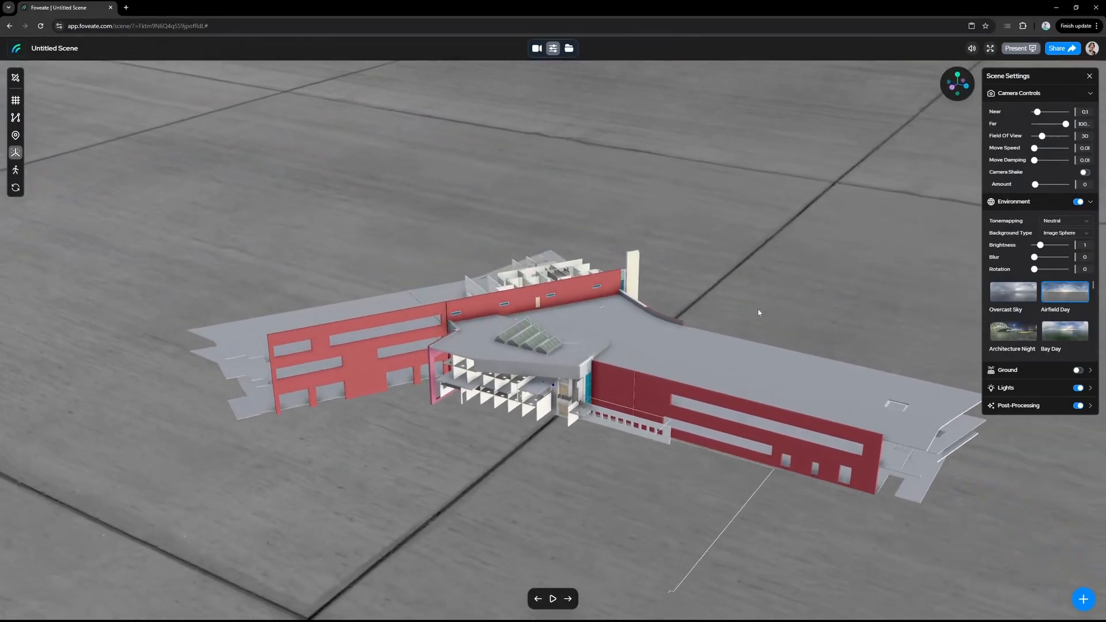
# Step: Expand the scene's Post-Processing settings to examine the ambient occlusion options
pyautogui.click(1040, 406)
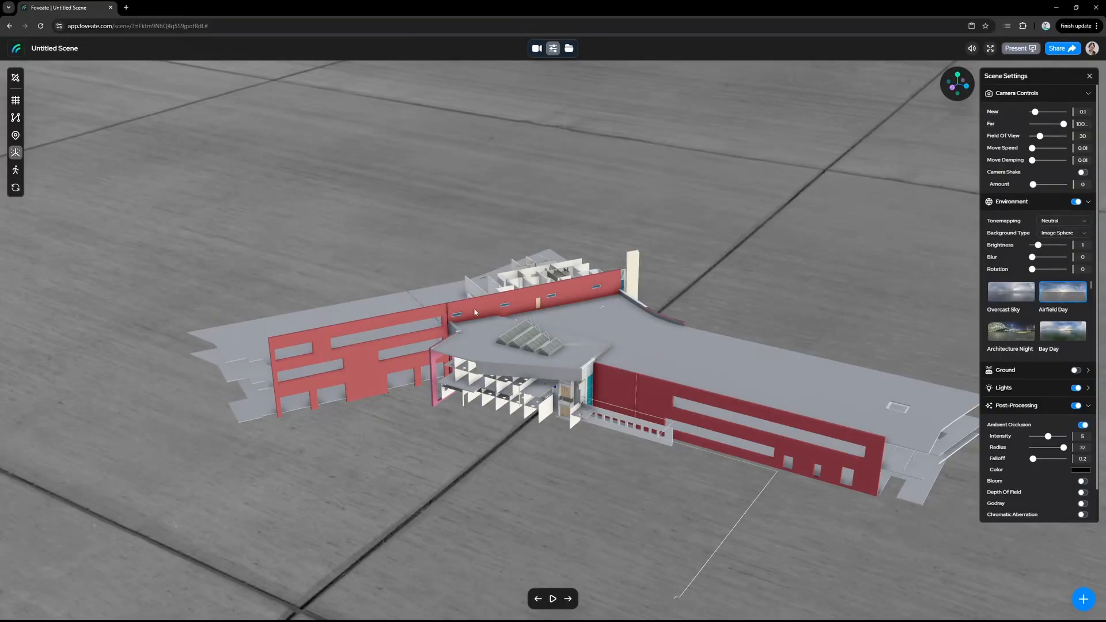
# Step: Switch to the first-person camera and walk through the corridor into the building's lobby
pyautogui.click(16, 171)
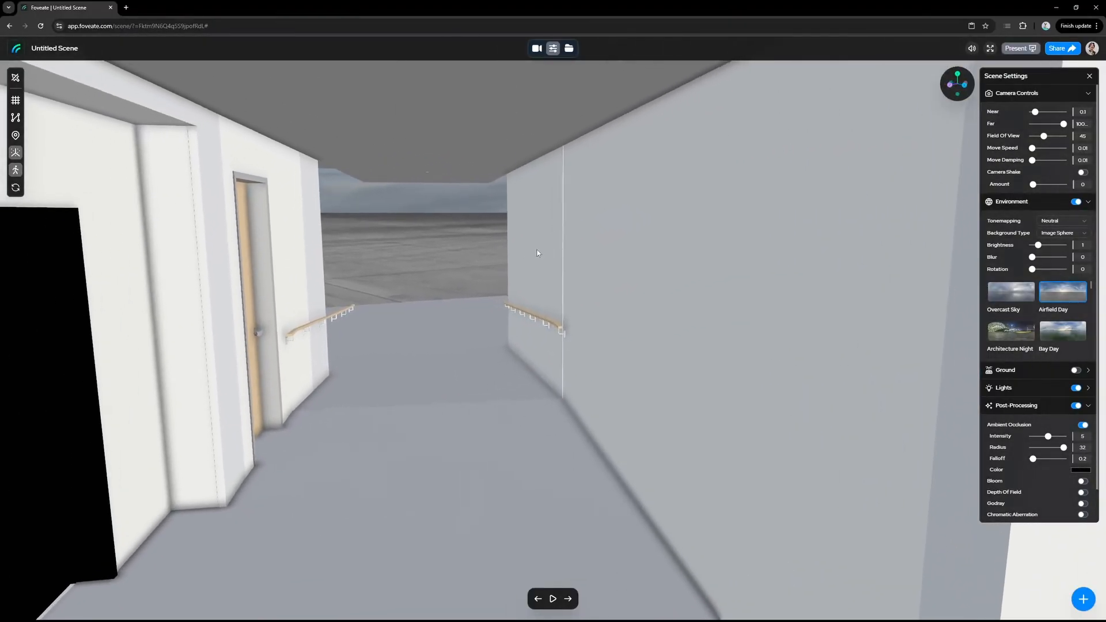
pyautogui.moveTo(537, 253); pyautogui.dragTo(979, 261)
pyautogui.press('w')
pyautogui.press('w')
pyautogui.press('w')
pyautogui.press('w')
pyautogui.moveTo(723, 311); pyautogui.dragTo(1058, 276)
pyautogui.press('w')
pyautogui.press('d')
pyautogui.press('a')
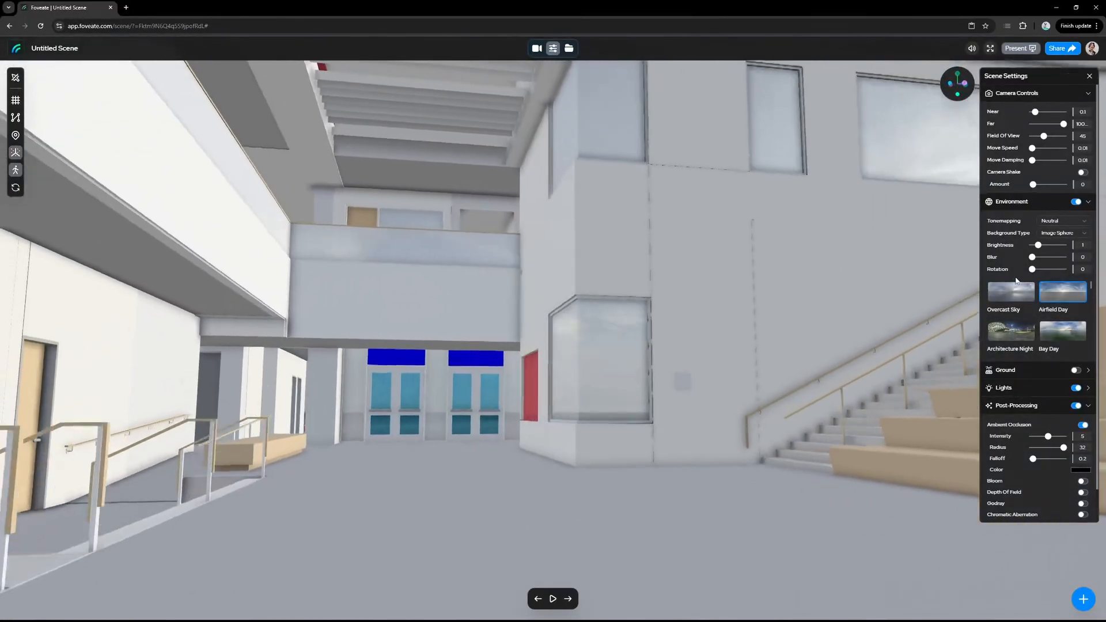
# Step: Frame the lobby's seating steps and staircase from the lower stairs and save the view as a moment titled "Lobby View"
pyautogui.moveTo(471, 349); pyautogui.dragTo(551, 354)
pyautogui.press('s')
pyautogui.press('s')
pyautogui.press('d')
pyautogui.press('a')
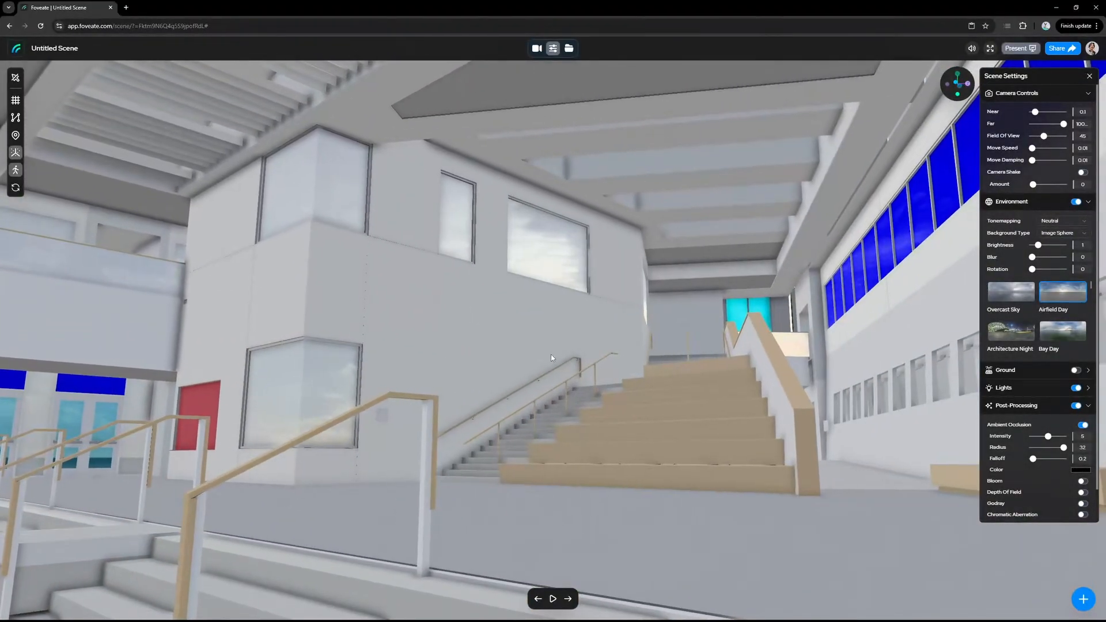
pyautogui.click(1081, 599)
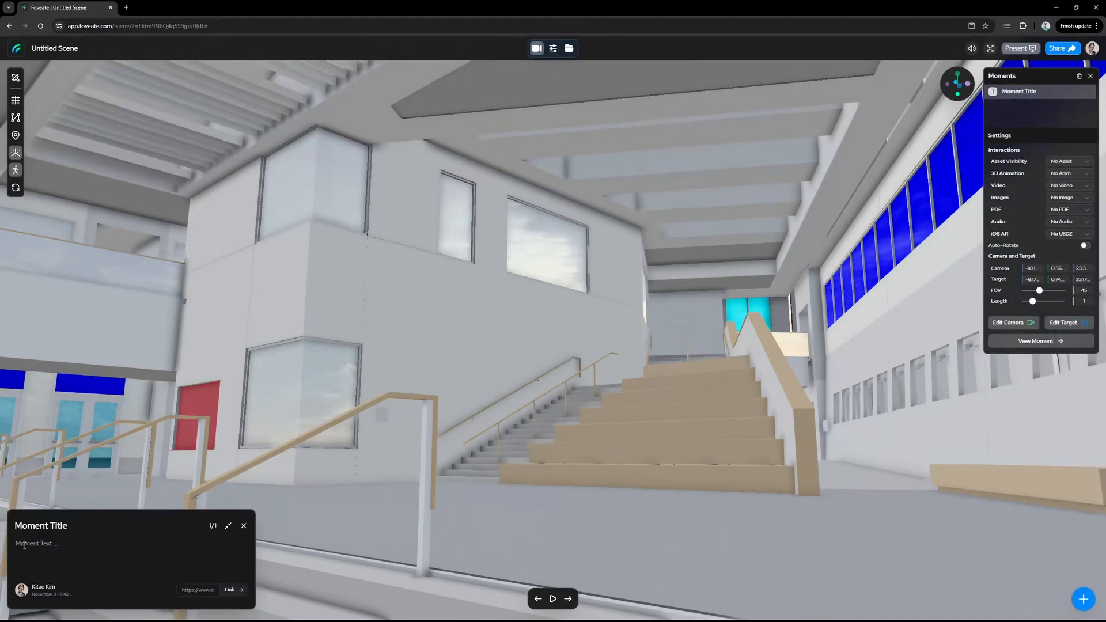
pyautogui.tripleClick(34, 528)
pyautogui.write('Lobby View')
# Step: Move up the staircase to look back over the lobby and save the view as a moment titled "Stairs View"
pyautogui.moveTo(644, 335); pyautogui.dragTo(961, 368)
pyautogui.press('s')
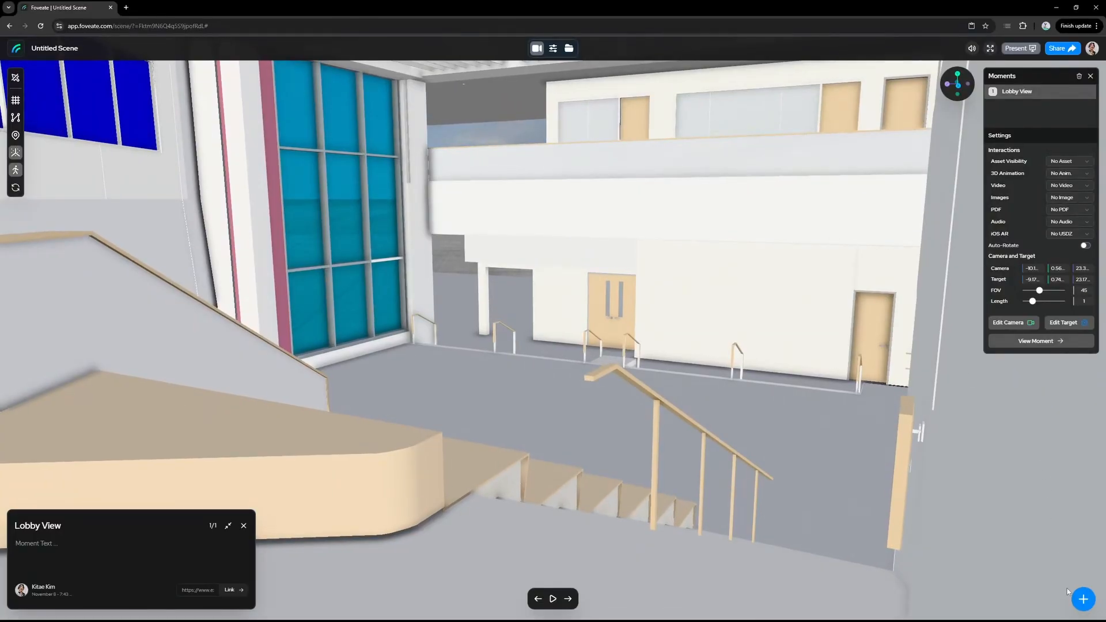
pyautogui.click(1082, 599)
pyautogui.doubleClick(68, 527)
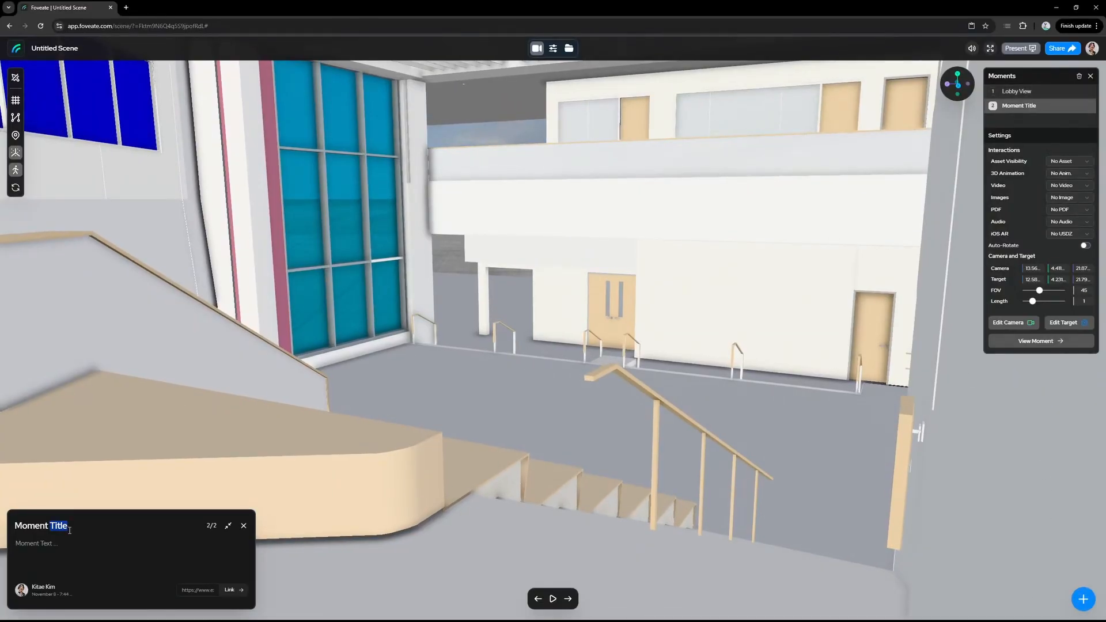
pyautogui.tripleClick(70, 529)
pyautogui.write('Stairs View')
# Step: Set Stairs View to FOV 57.2 and length 3.1, and Lobby View to FOV 61.5 and length 2.7
pyautogui.moveTo(1035, 292); pyautogui.dragTo(1044, 294)
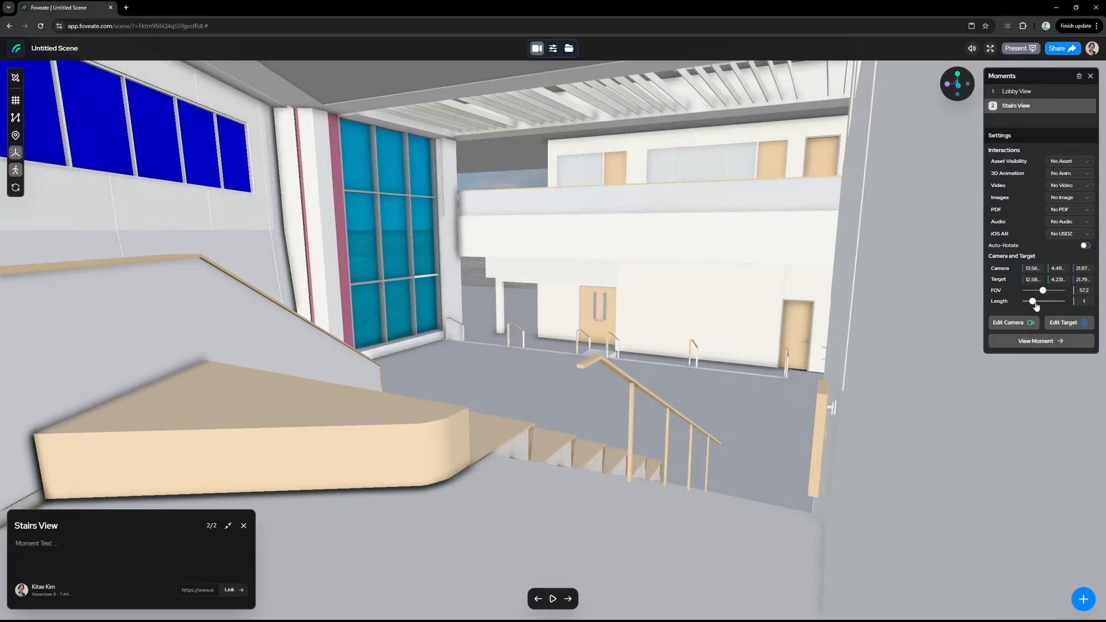
pyautogui.moveTo(1034, 302); pyautogui.dragTo(1047, 301)
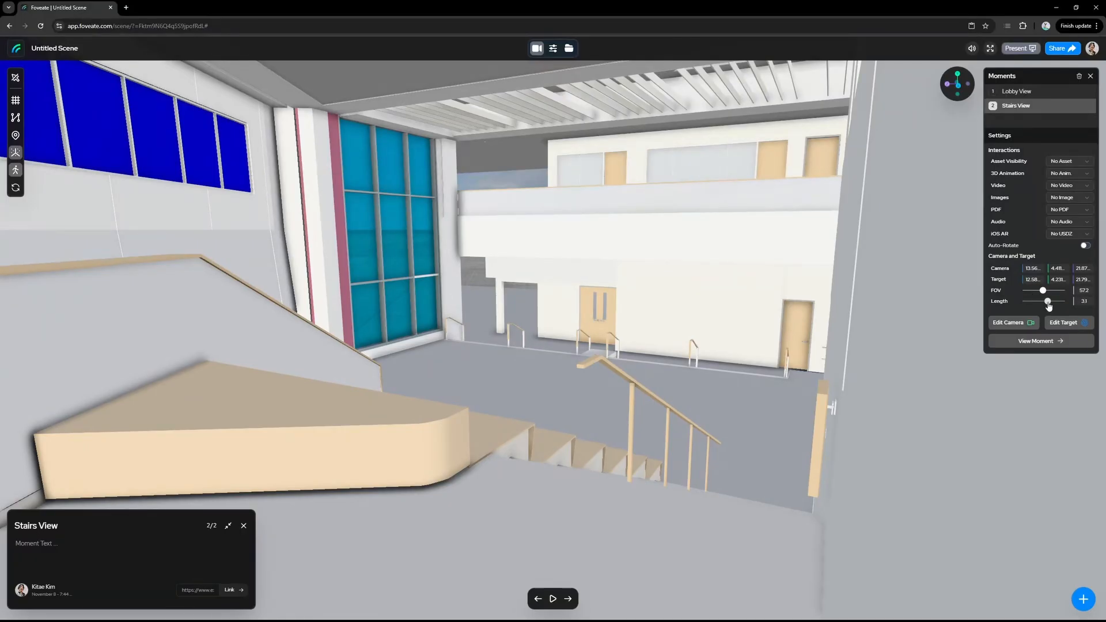
pyautogui.click(1033, 91)
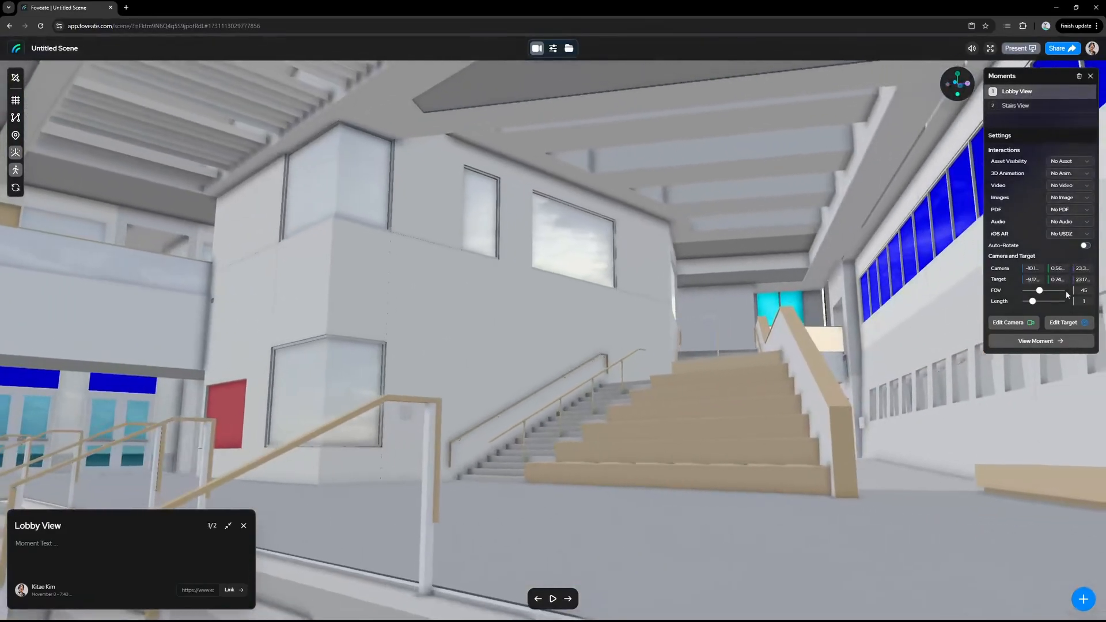
pyautogui.moveTo(1039, 290)
pyautogui.mouseDown()
pyautogui.moveTo(1034, 302)
pyautogui.moveTo(1045, 302)
pyautogui.mouseUp()
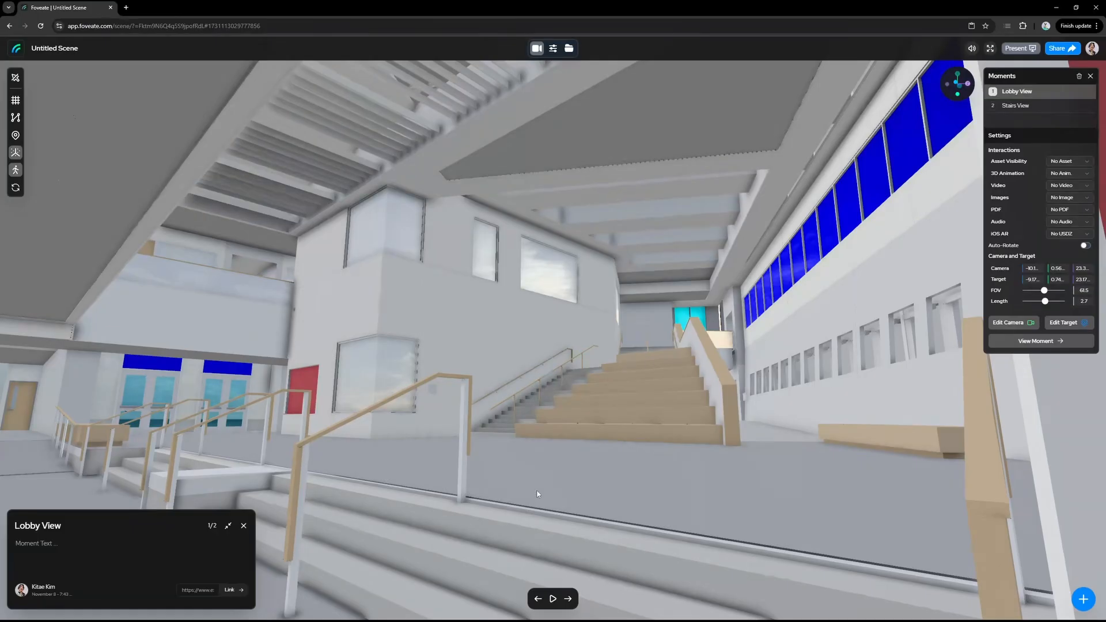
# Step: Play the moments sequence and advance from Stairs View to Lobby View
pyautogui.click(552, 599)
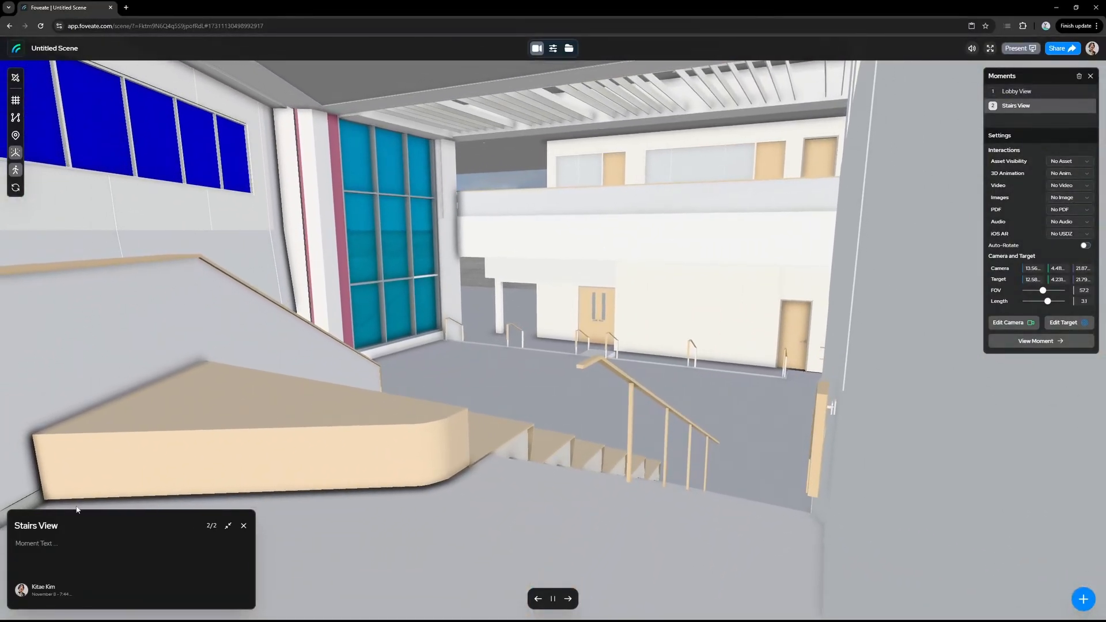
pyautogui.click(569, 598)
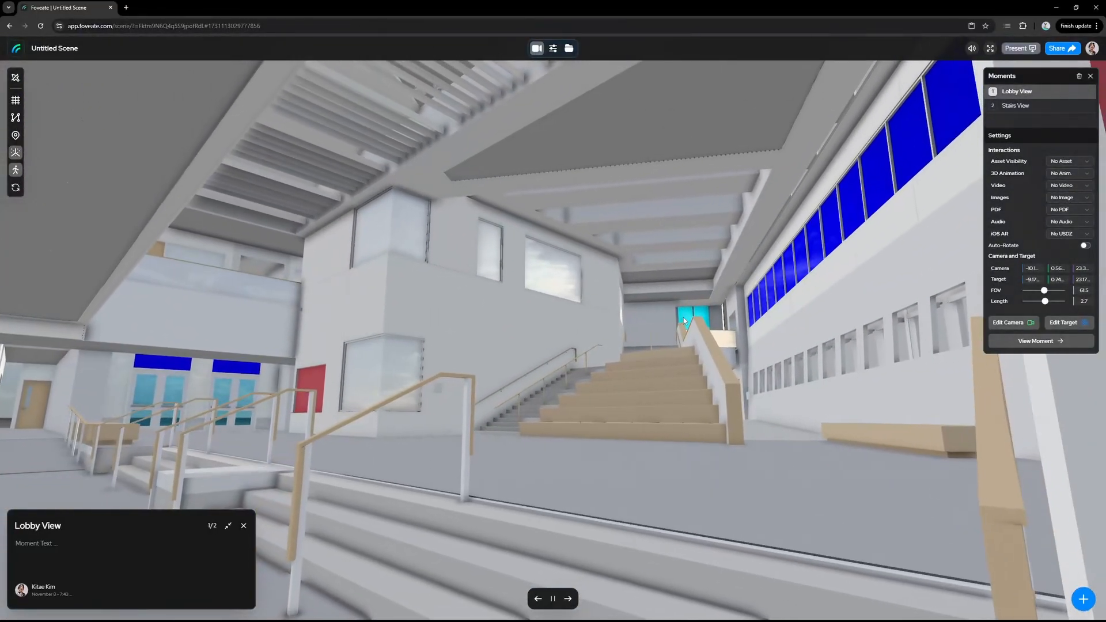
# Step: Add a team member as an editor in the scene's sharing settings and close them
pyautogui.click(1054, 48)
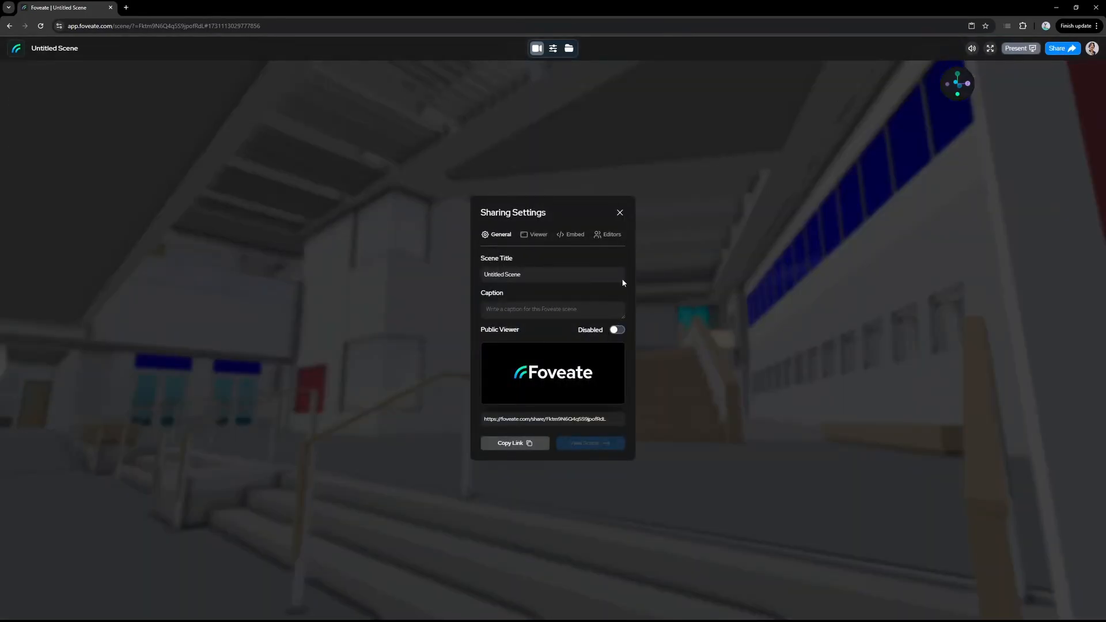
pyautogui.click(609, 234)
pyautogui.click(602, 323)
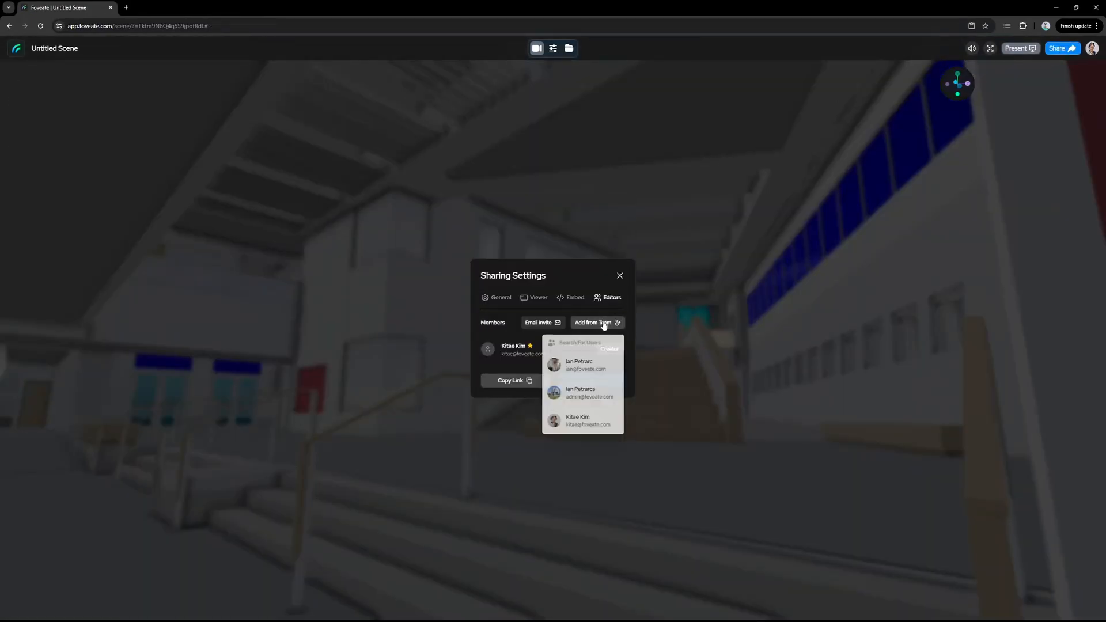
pyautogui.click(599, 363)
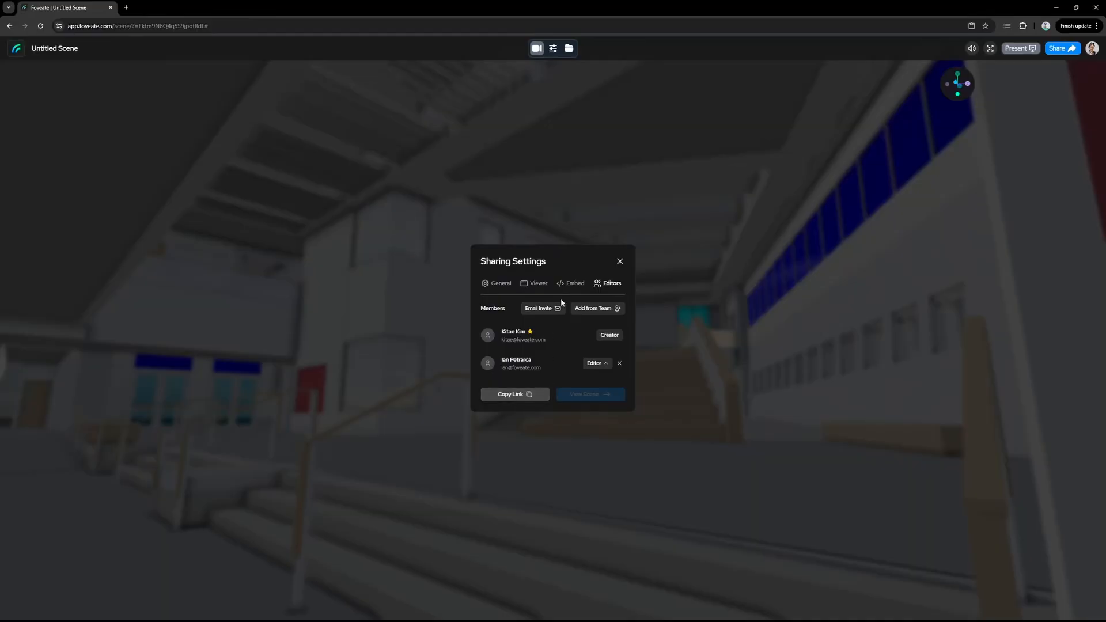
pyautogui.click(620, 262)
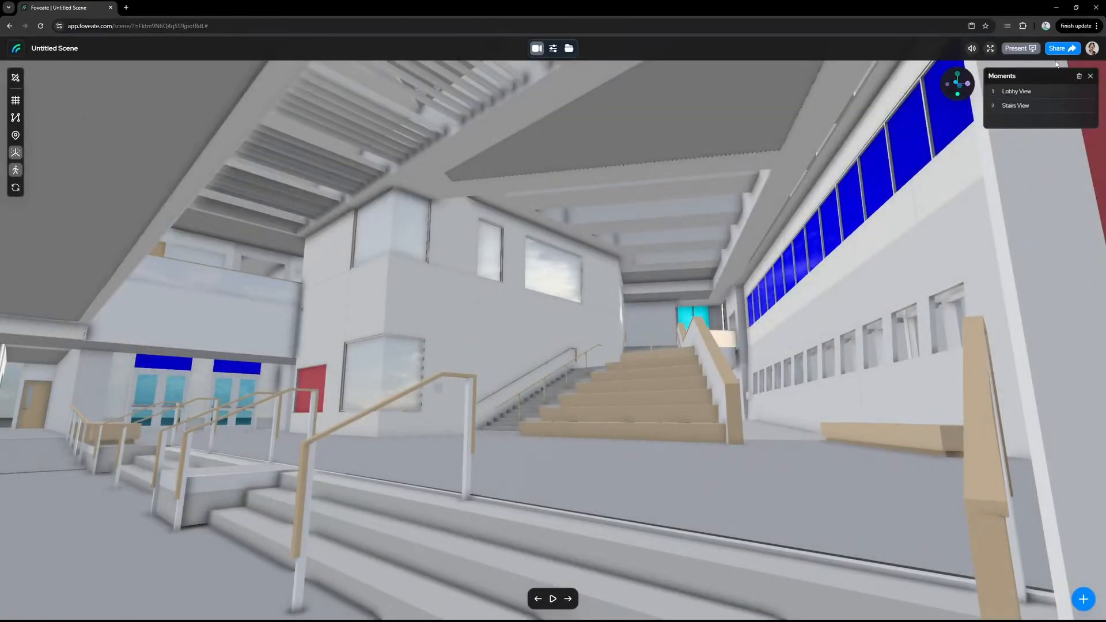
pyautogui.click(560, 27)
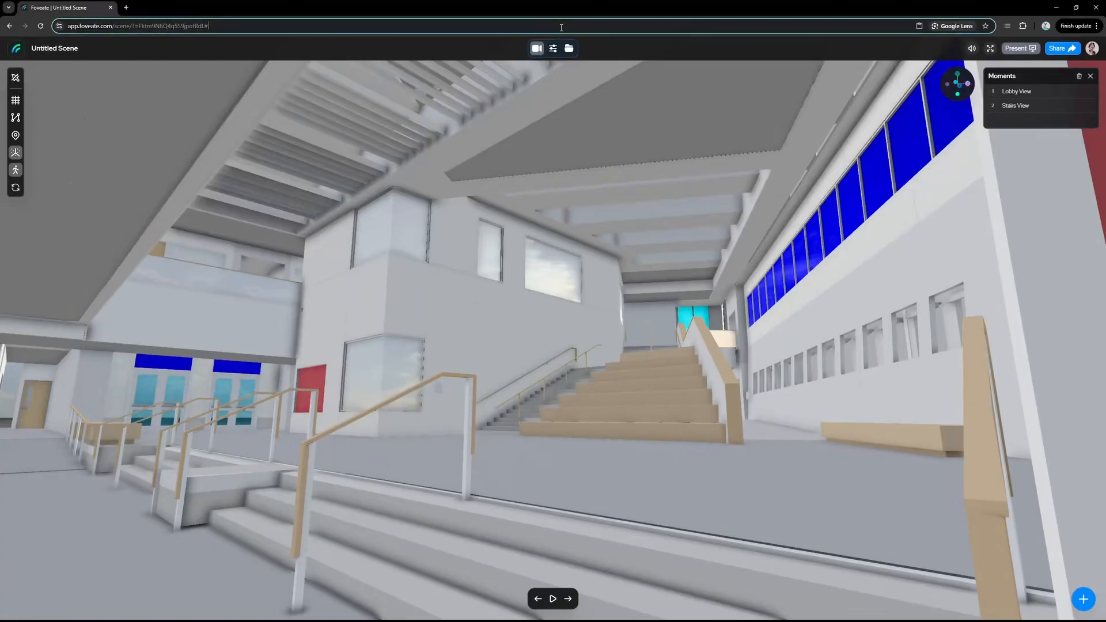
pyautogui.click(838, 207)
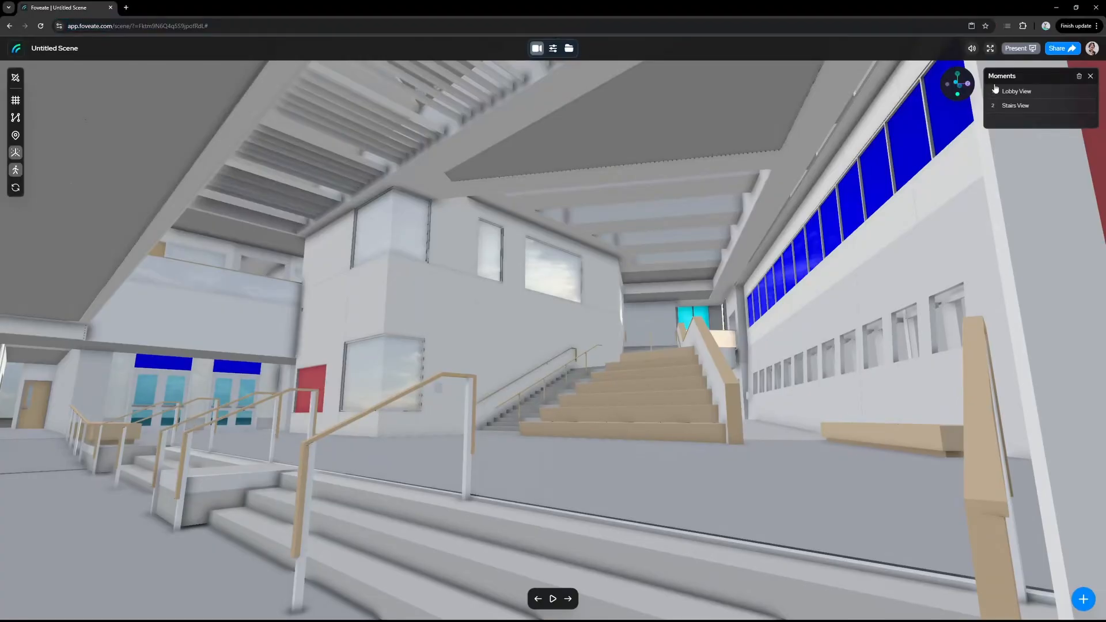
pyautogui.click(1060, 49)
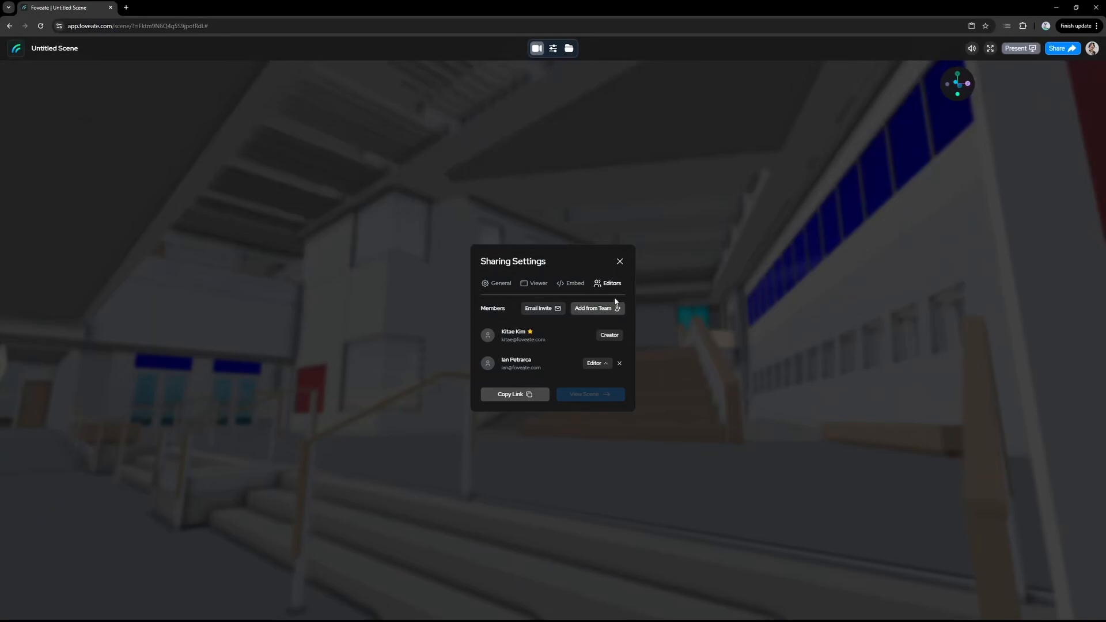
pyautogui.click(620, 262)
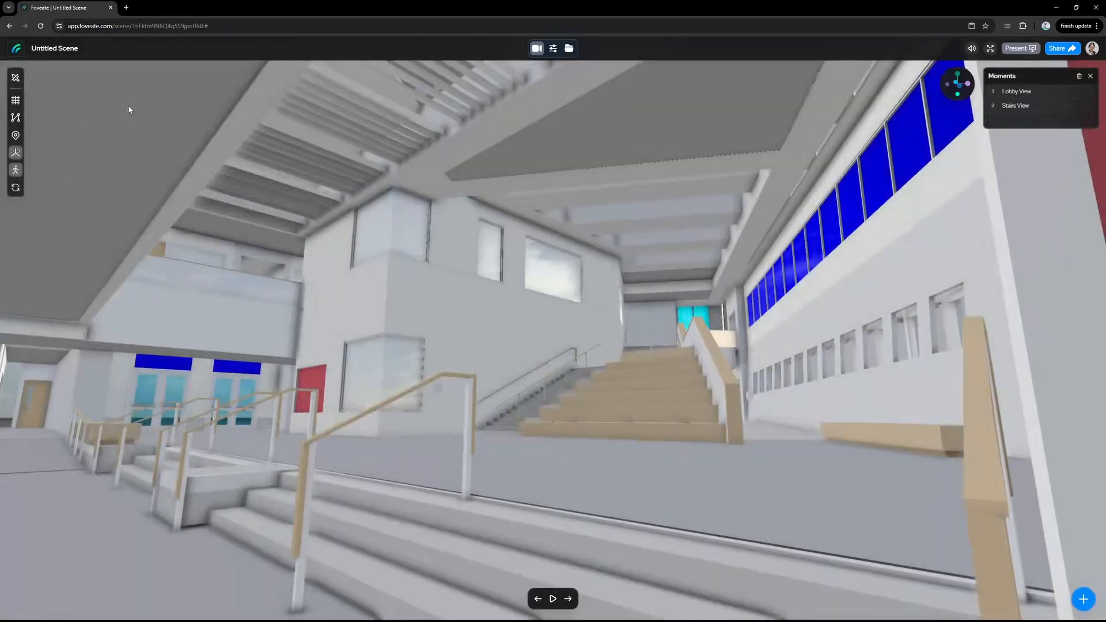
# Step: Rename the scene as UCNM
pyautogui.click(115, 47)
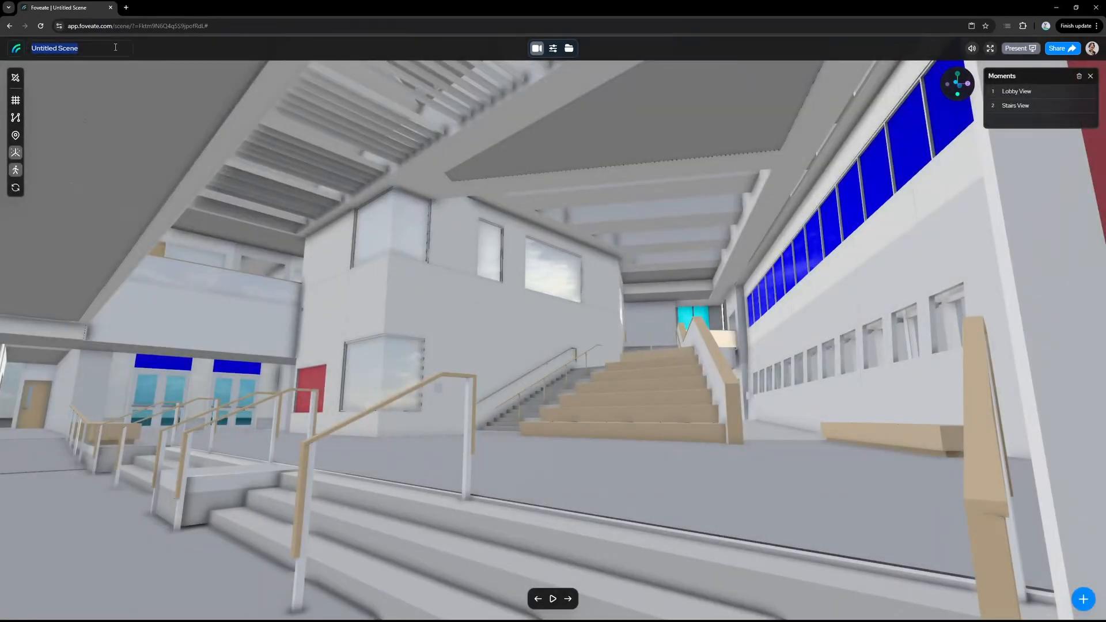
pyautogui.write('UCNM')
pyautogui.press('Return')
# Step: Open the scene's assets and select the UCNM1.glb model
pyautogui.click(568, 48)
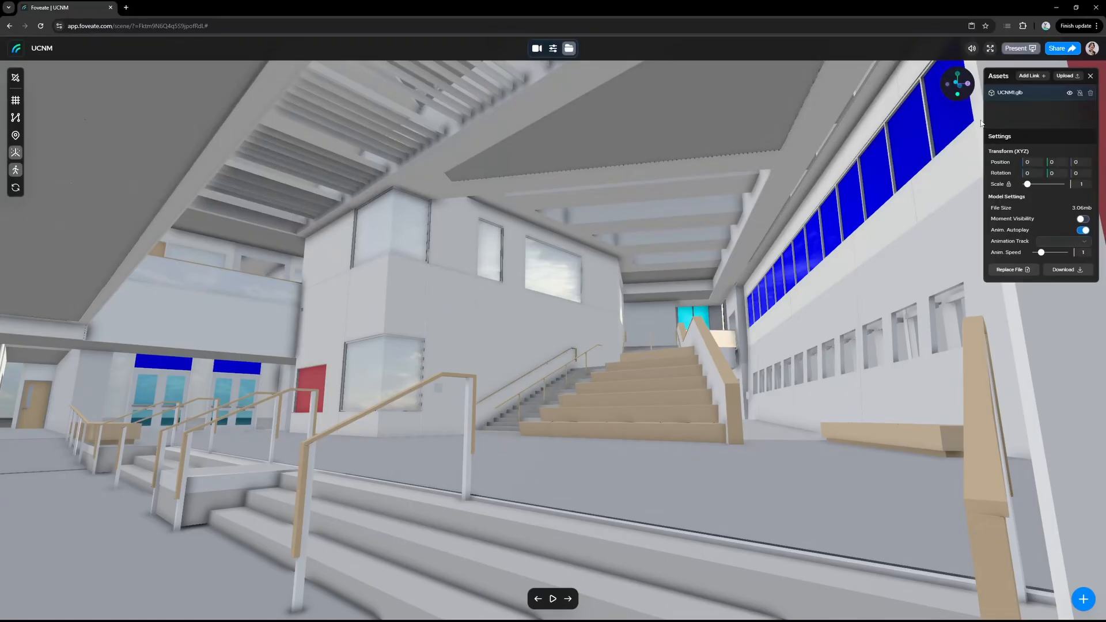
pyautogui.click(1022, 96)
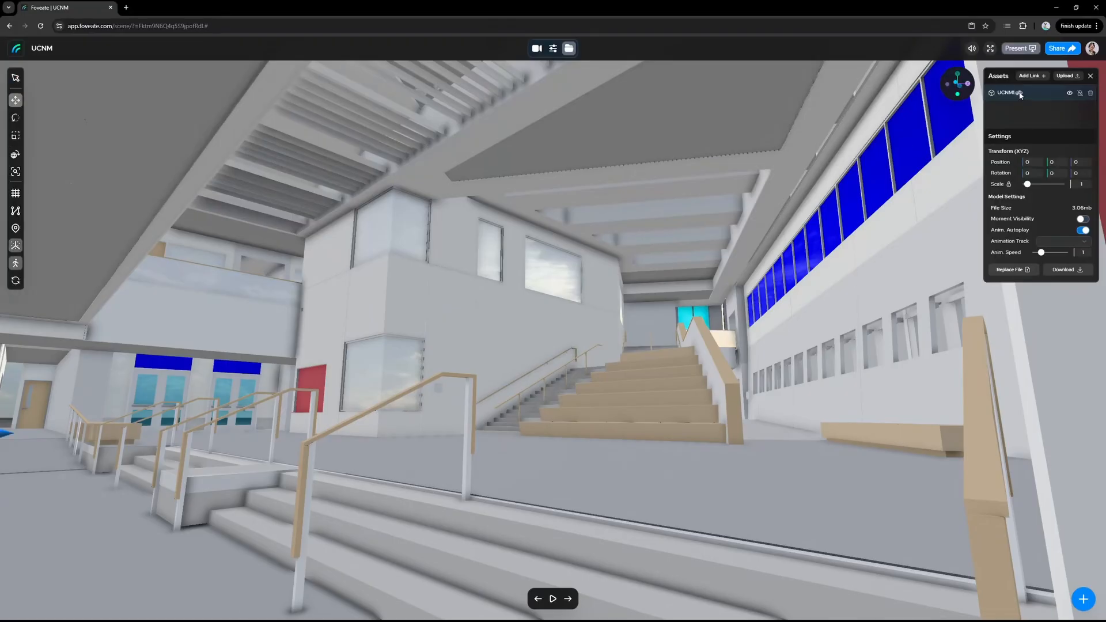